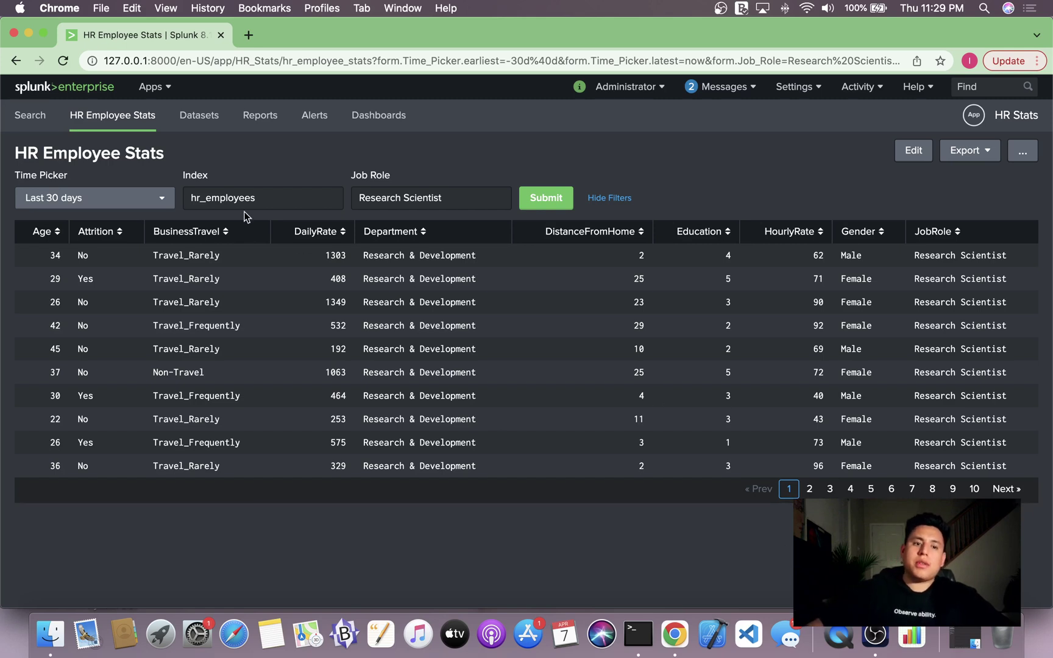
Type stray characters into the index filter value, then delete them.
click(257, 195)
text(dsfjkalsjfd)
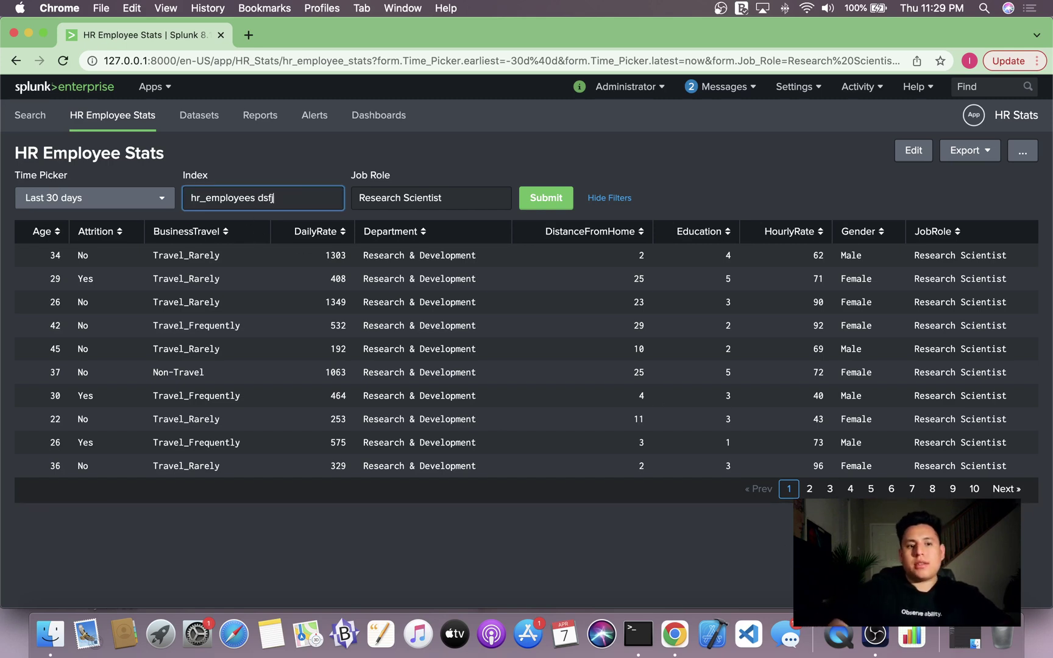
key(BackSpace)
key(BackSpace)
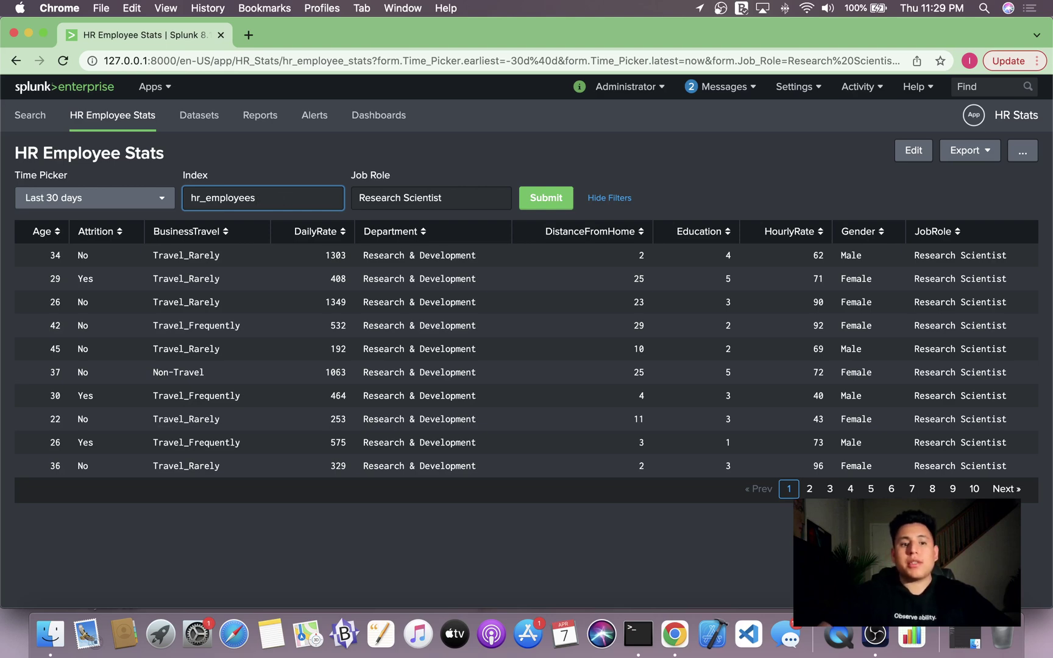
Switch the dashboard to edit mode and add a radio input, field1.
click(913, 154)
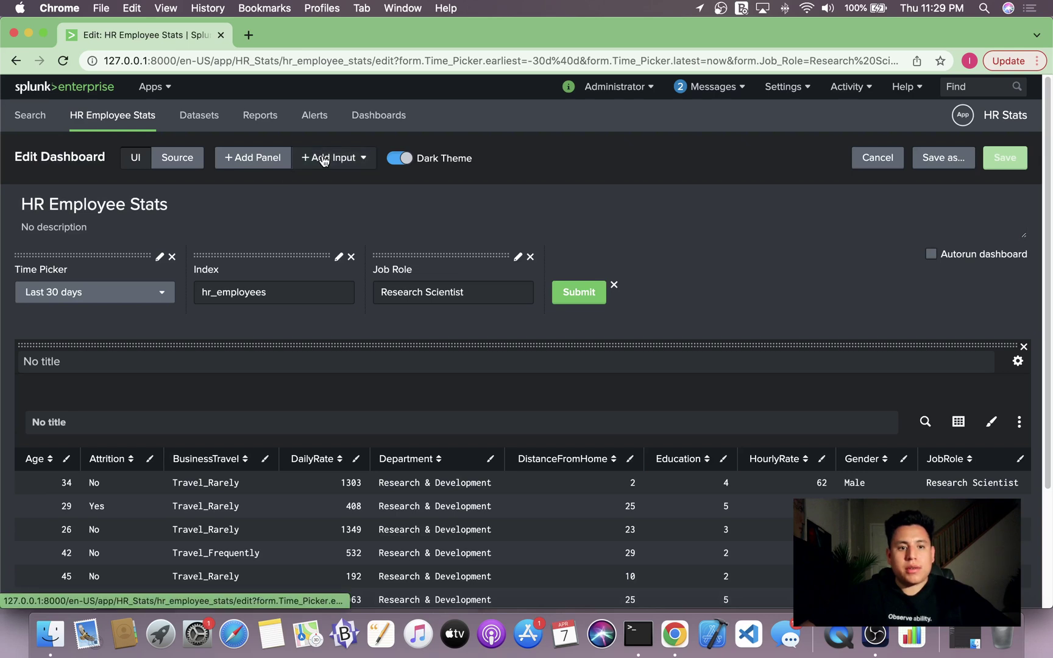
click(323, 159)
click(297, 208)
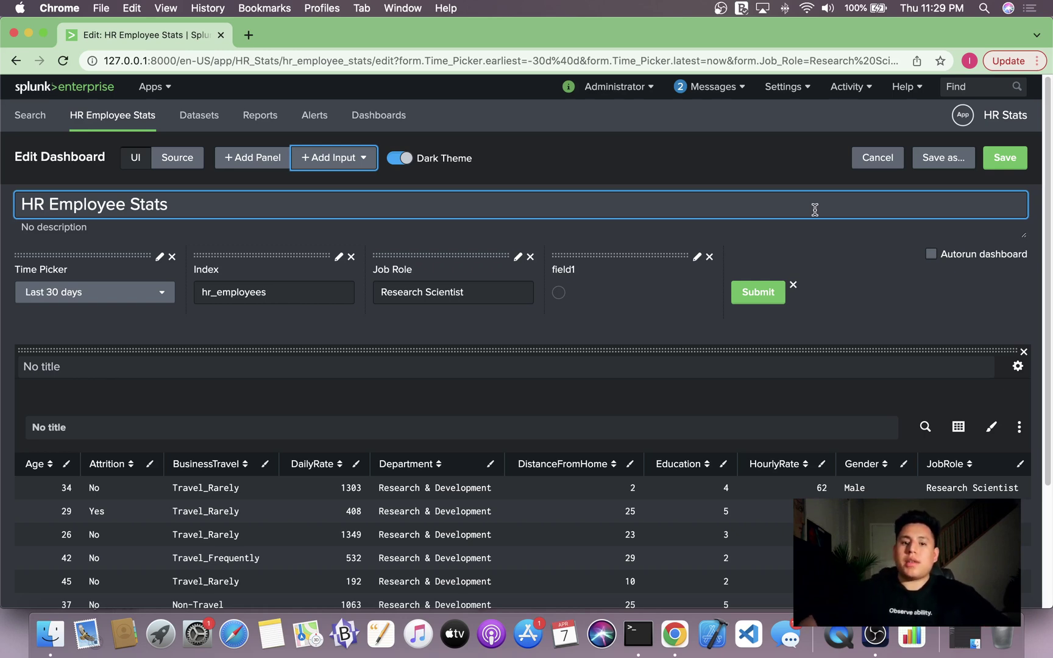
In field1's settings, replace the label and token name with Gender.
click(696, 259)
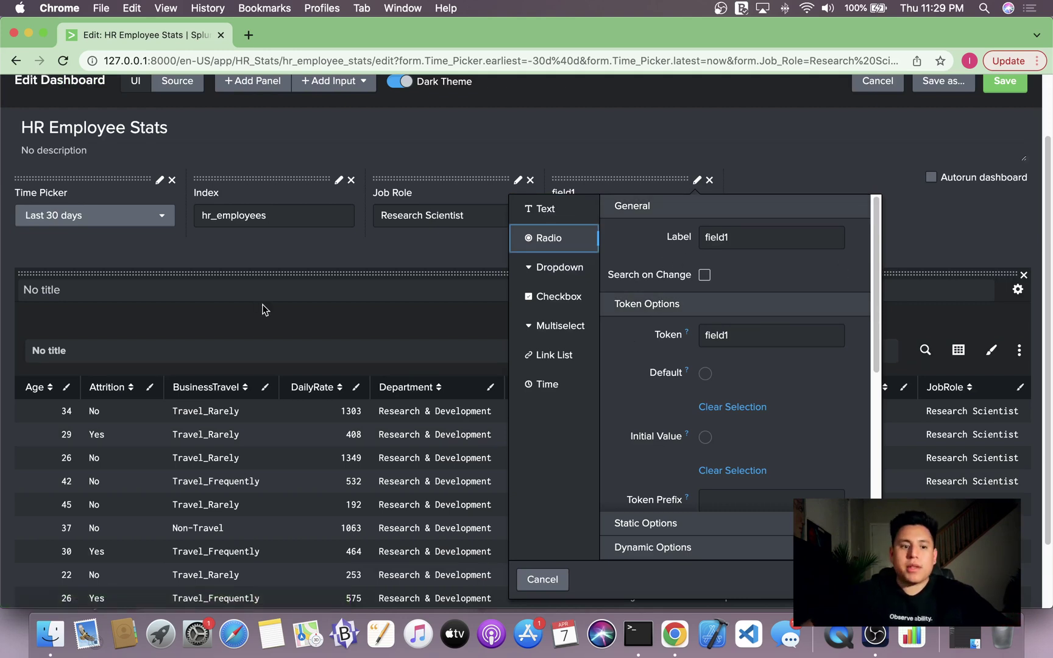
scroll(559, 280, up, 1)
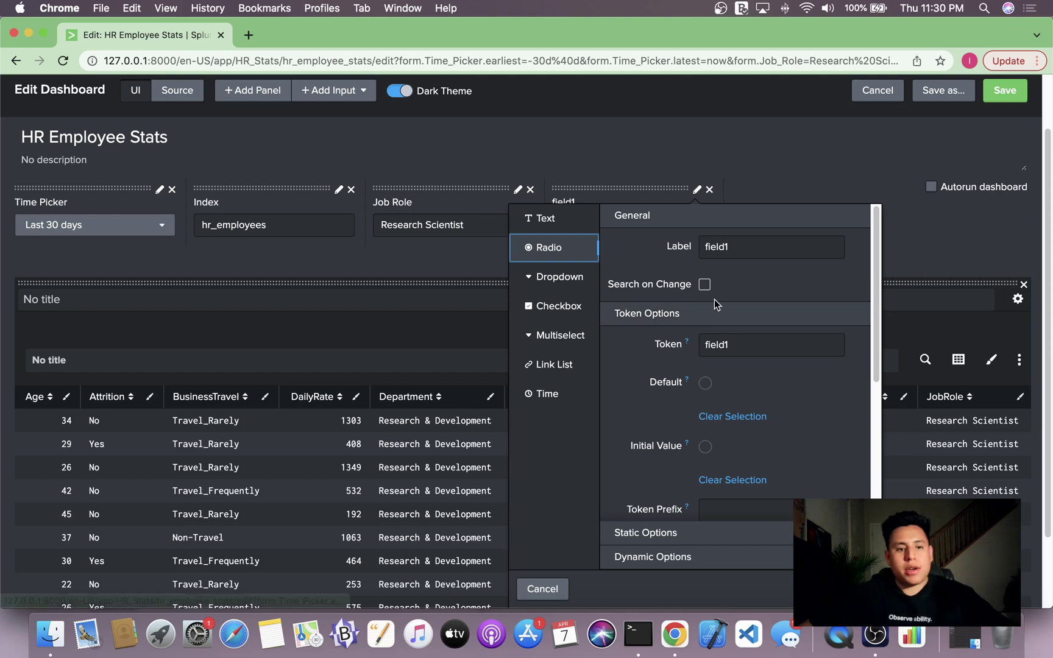
scroll(758, 350, up, 1)
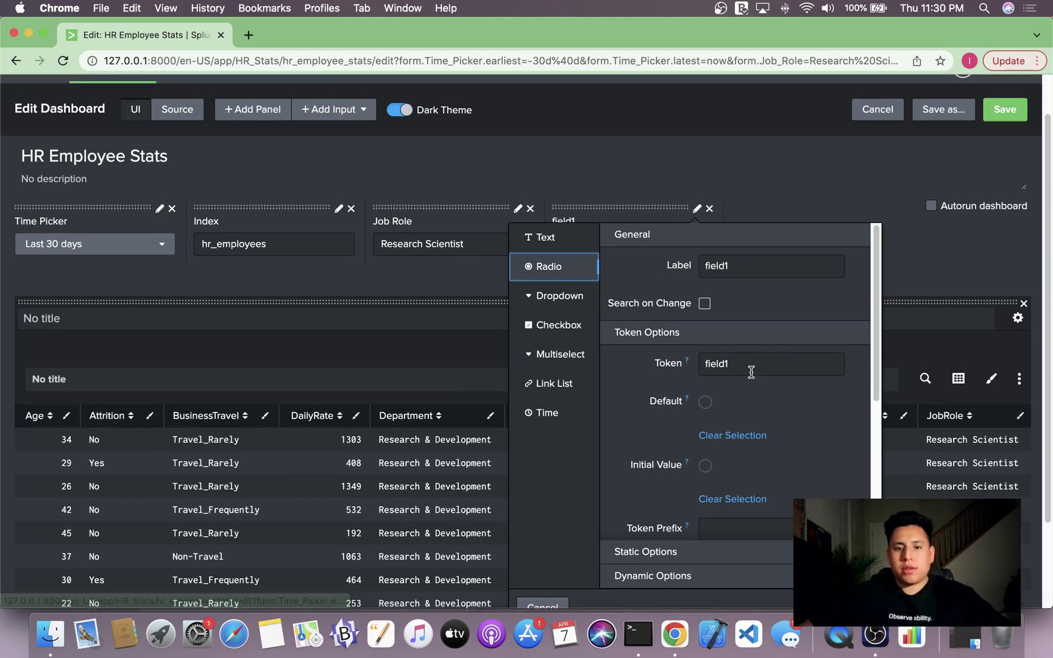
double_click(765, 268)
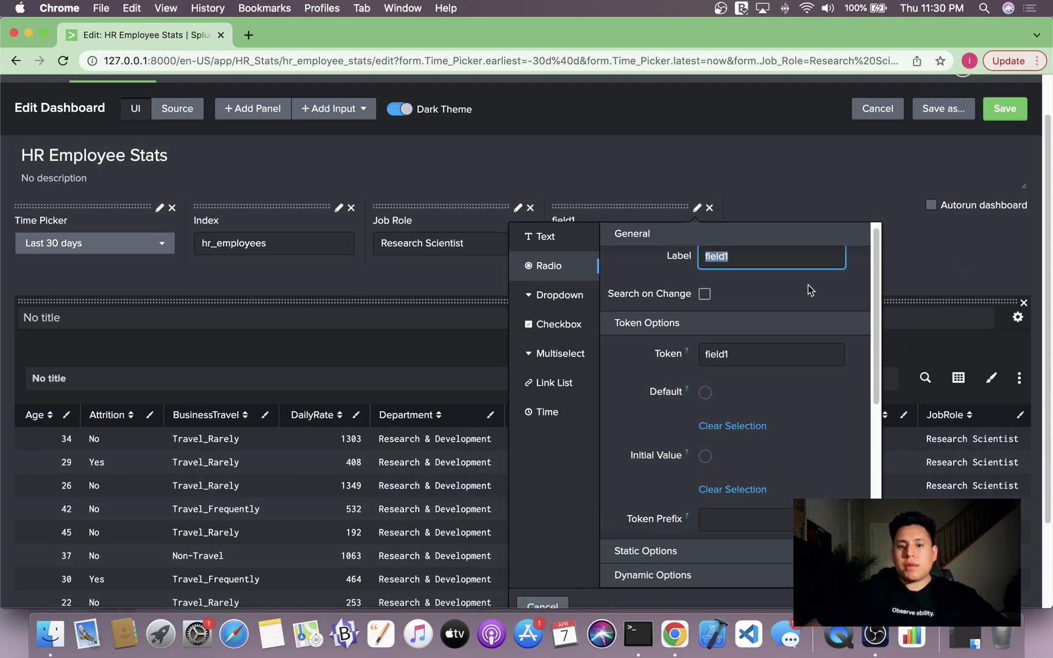
text(G)
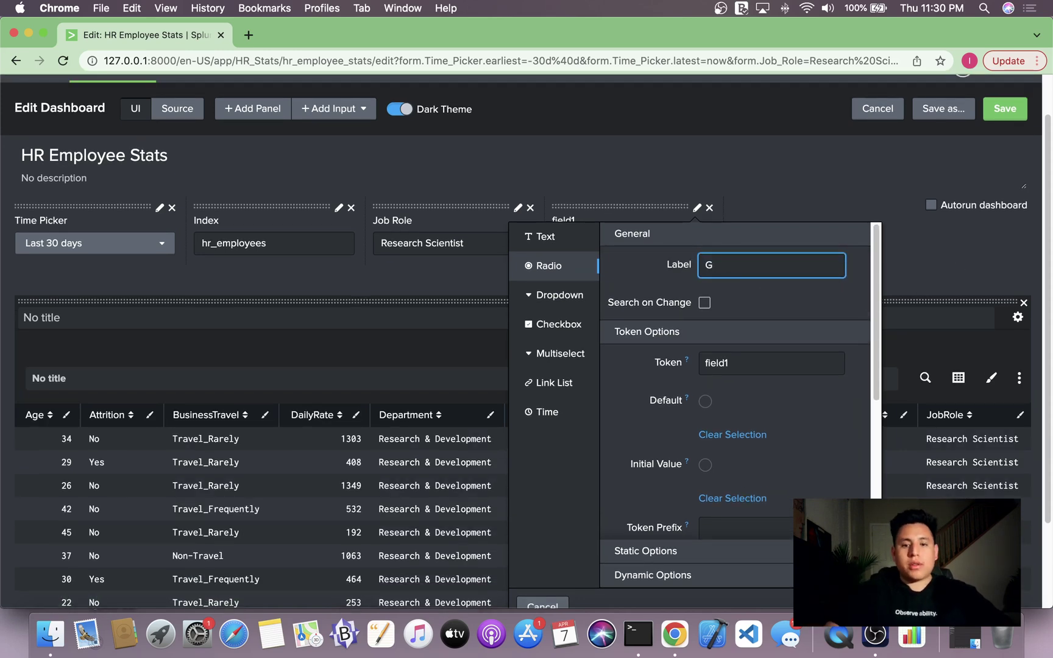
text(ender)
key(Tab)
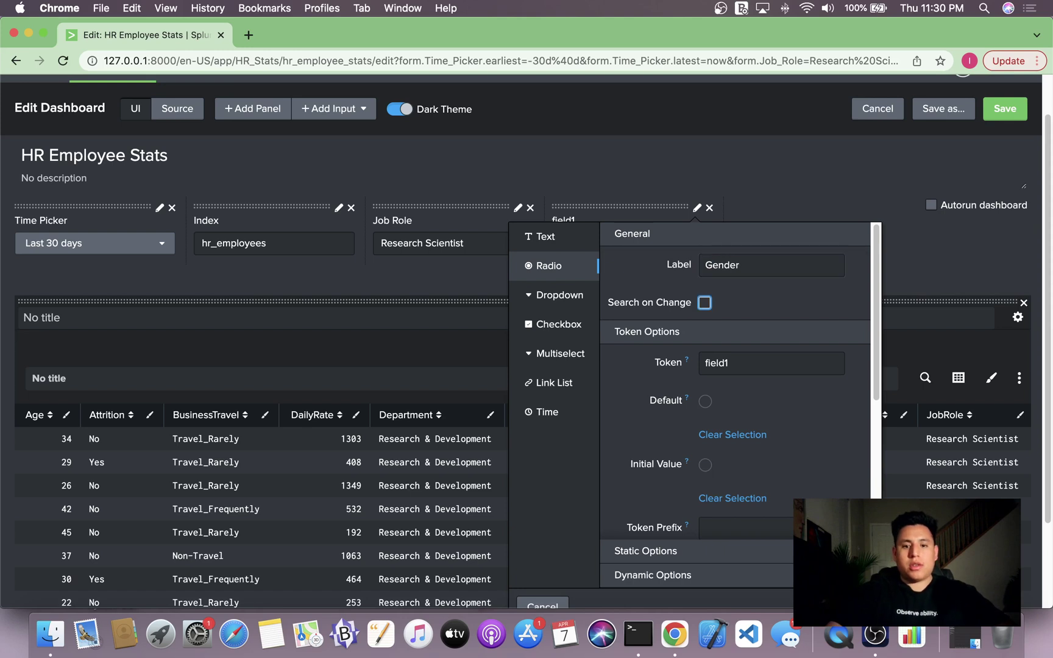
click(706, 364)
key(Delete)
key(Delete)
key(Delete)
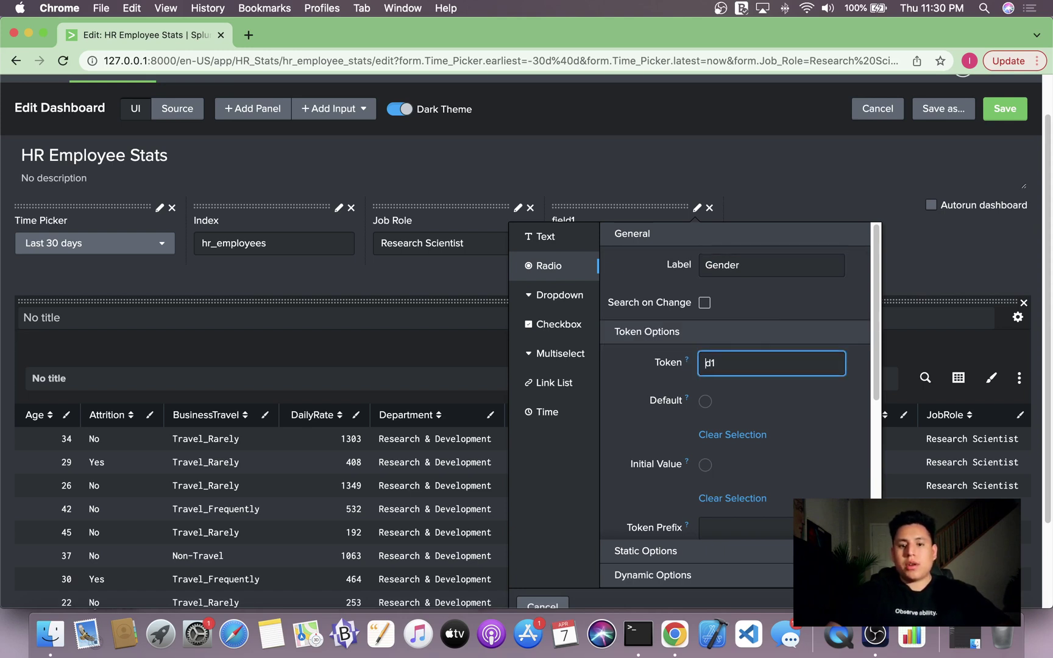
text(Gender)
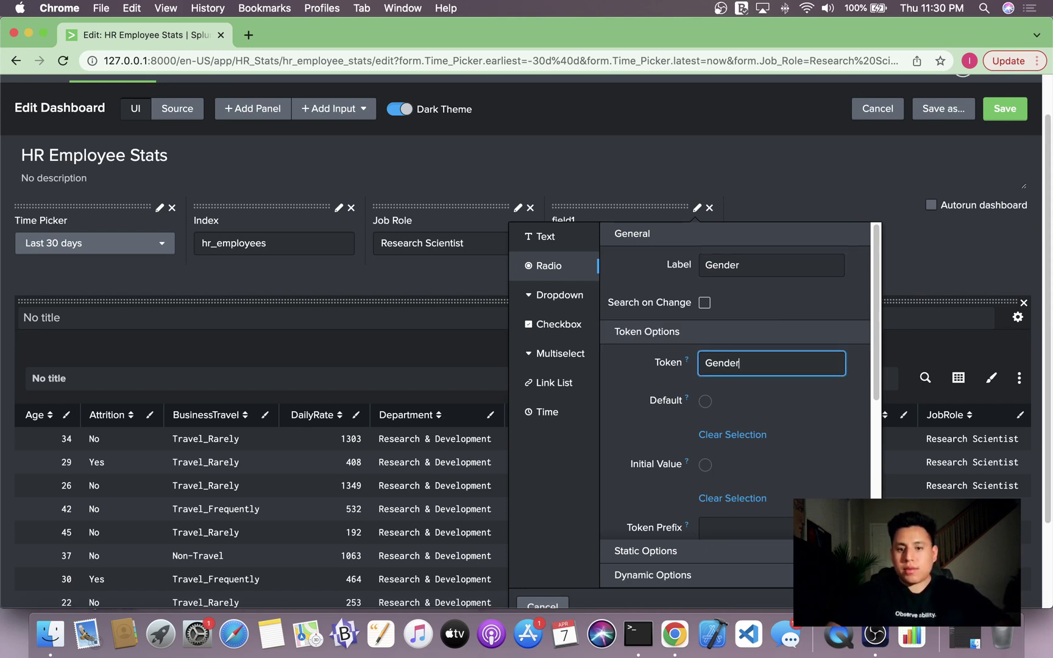
key(Tab)
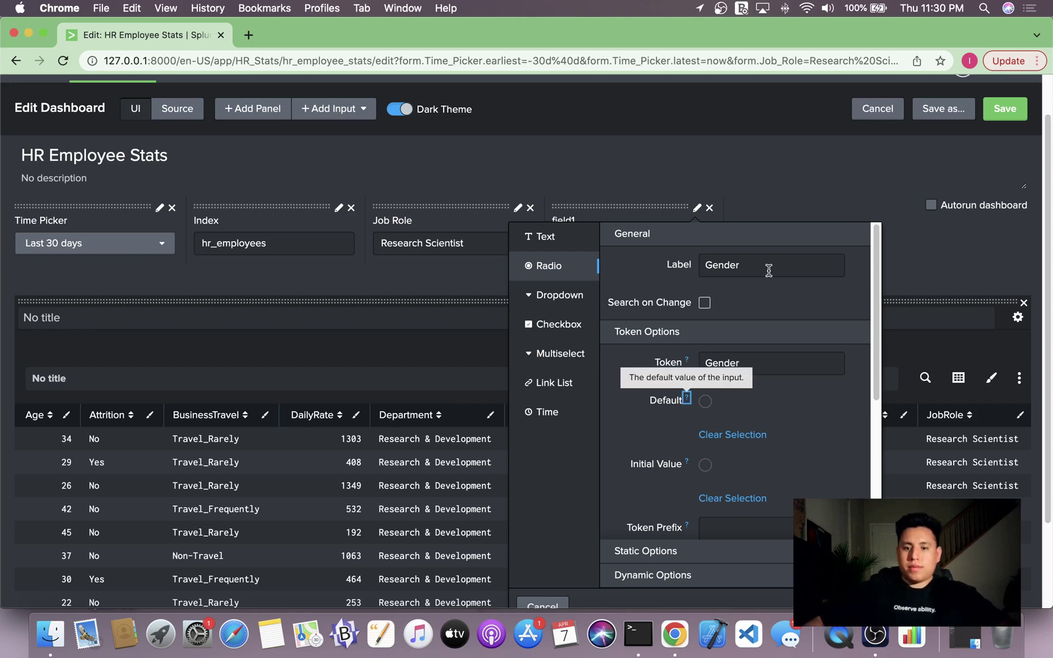
scroll(788, 364, down, 1)
scroll(787, 364, down, 6)
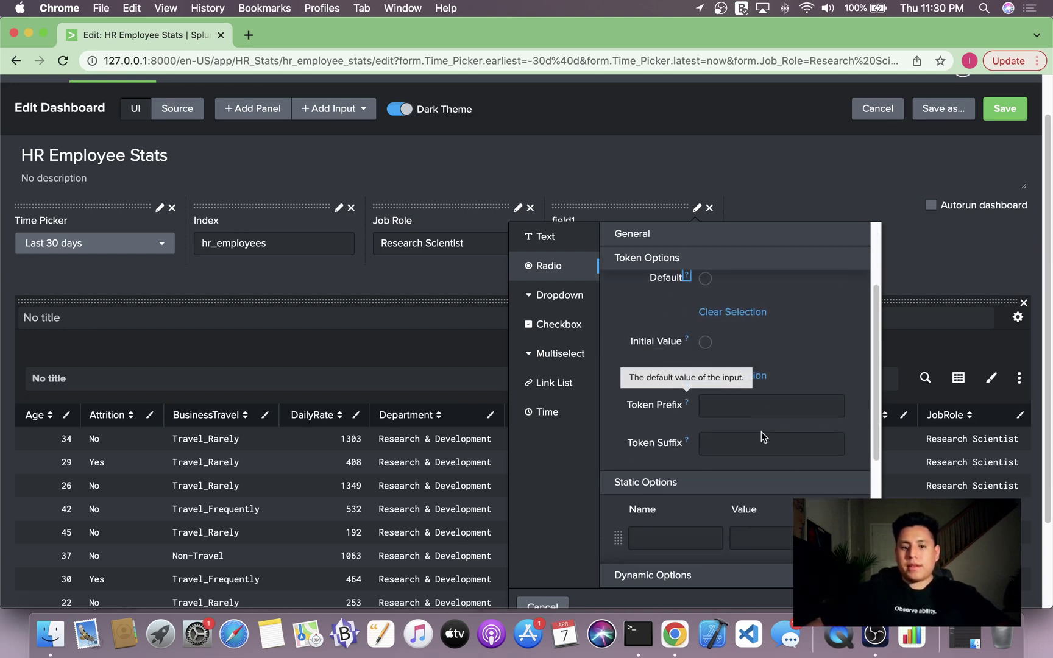
Add the first static option, Female, with value Female.
click(680, 443)
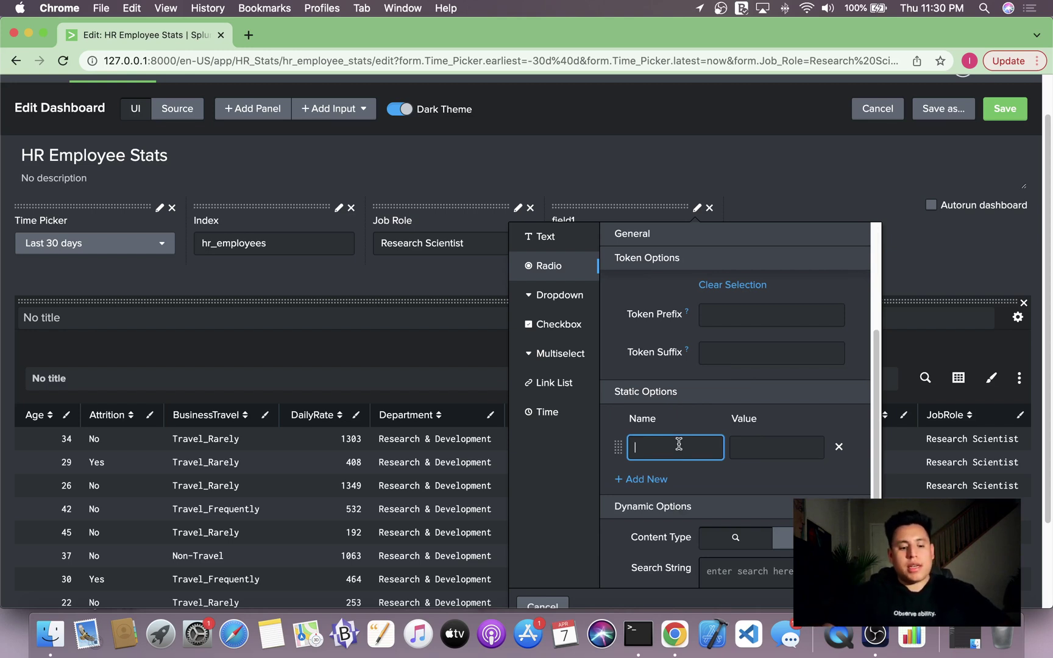
text(Female)
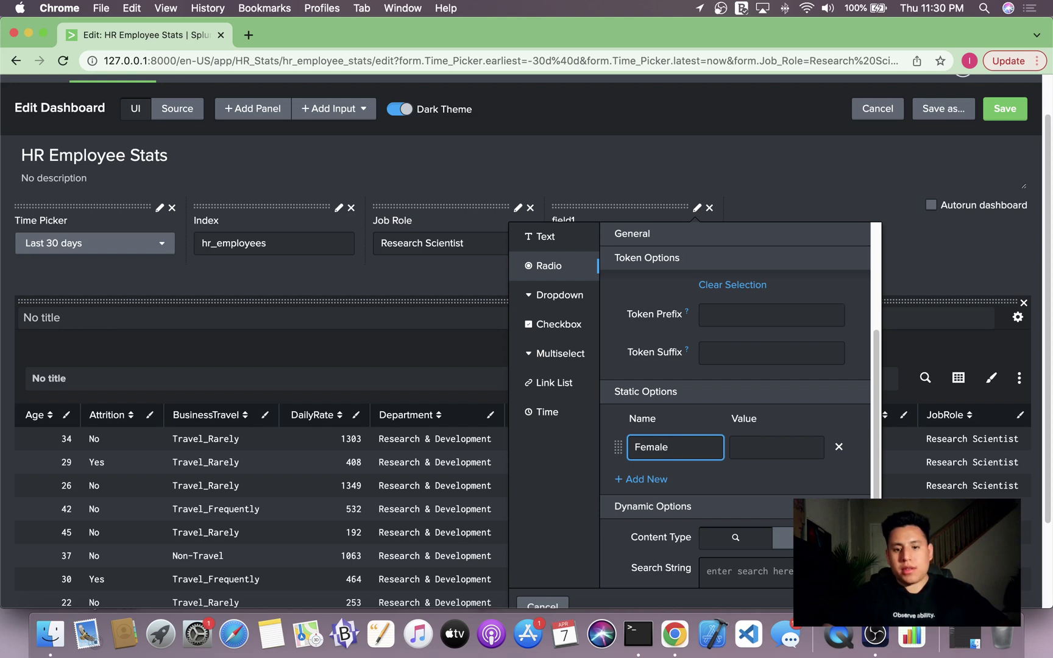
click(777, 448)
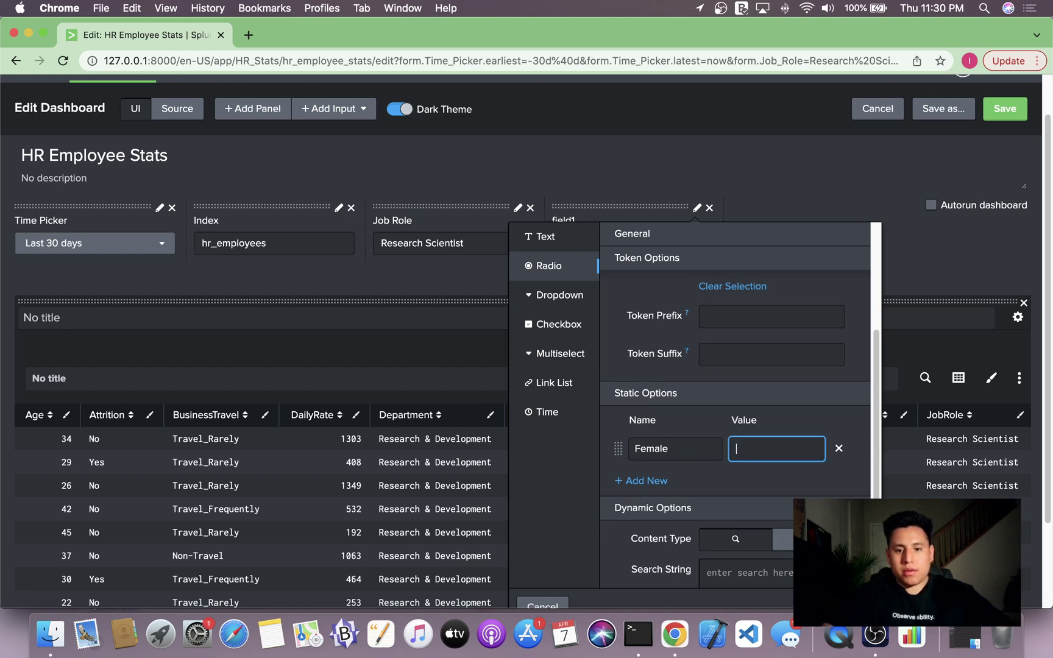
text(Female)
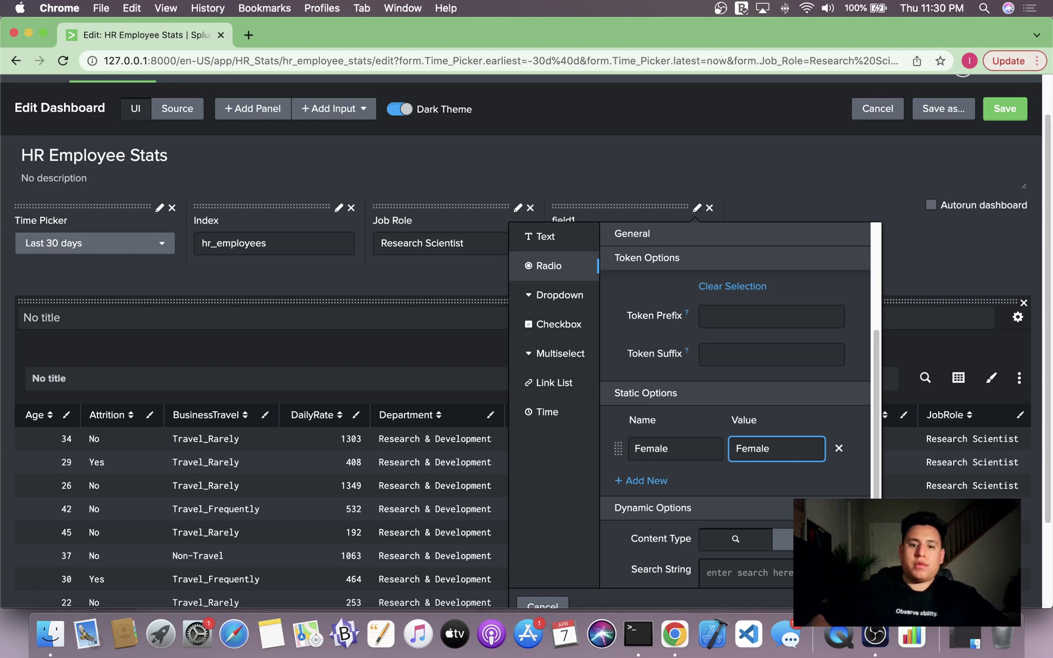
key(Tab)
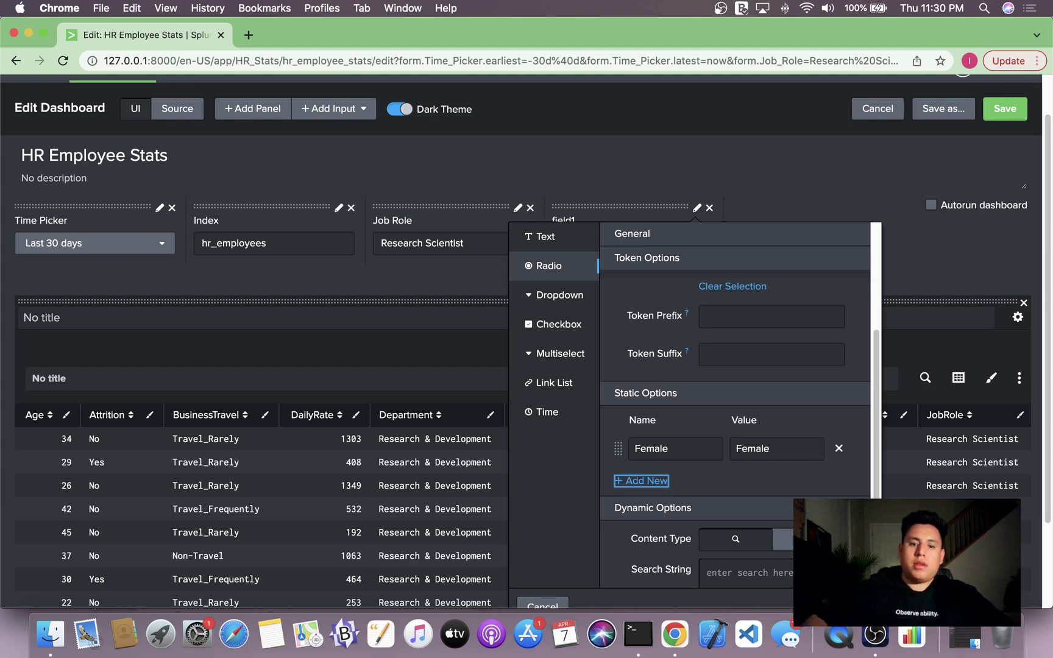
scroll(785, 331, down, 4)
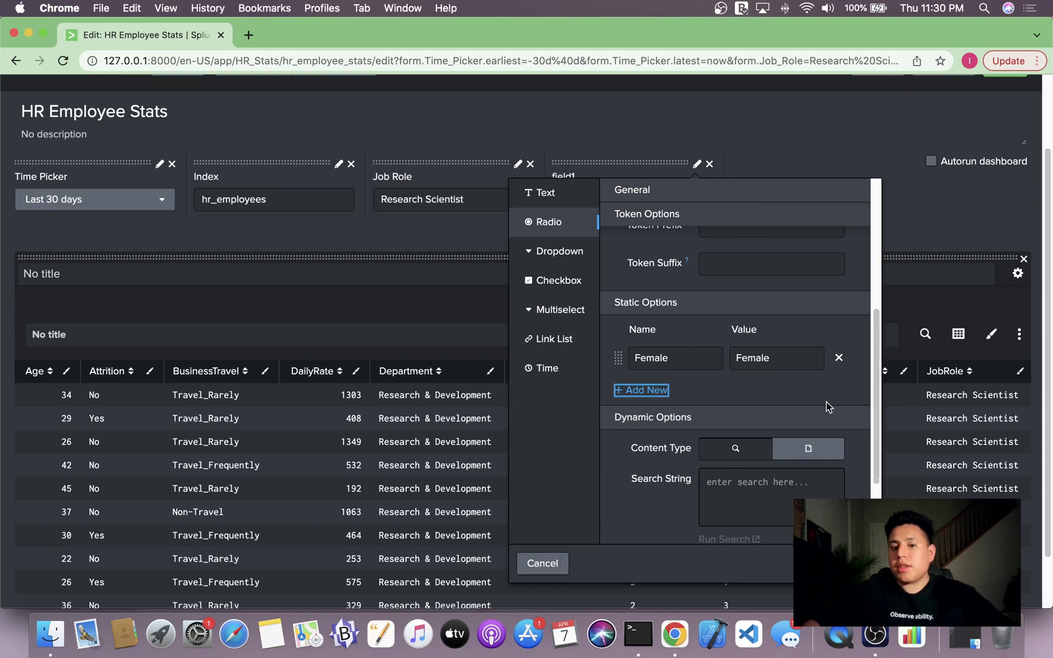
scroll(827, 403, up, 5)
scroll(725, 362, up, 5)
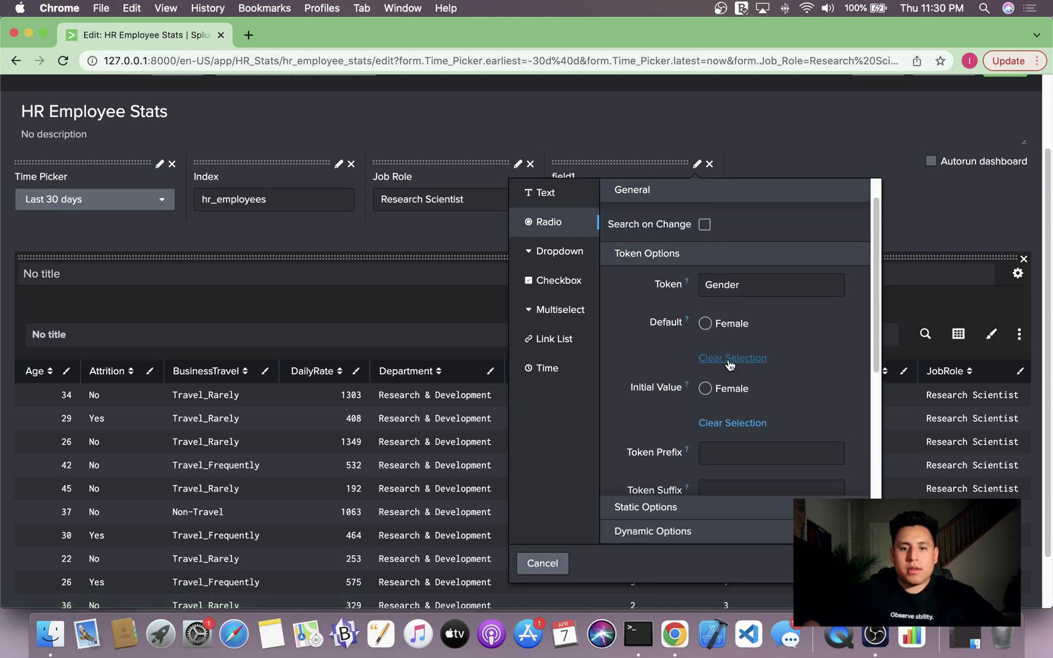
scroll(751, 325, down, 3)
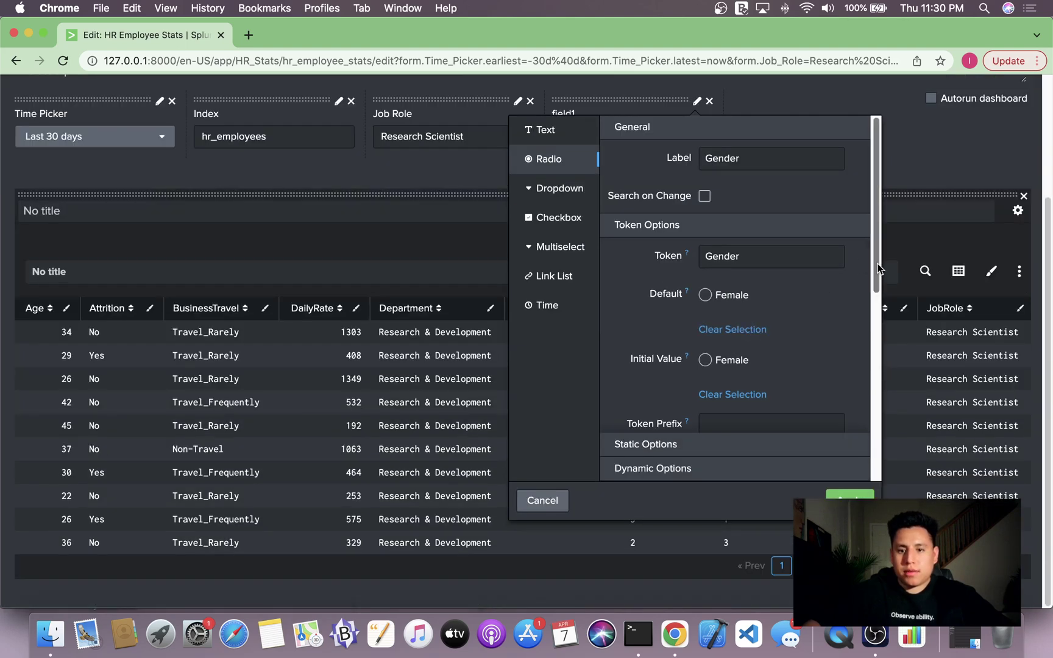
scroll(861, 261, down, 5)
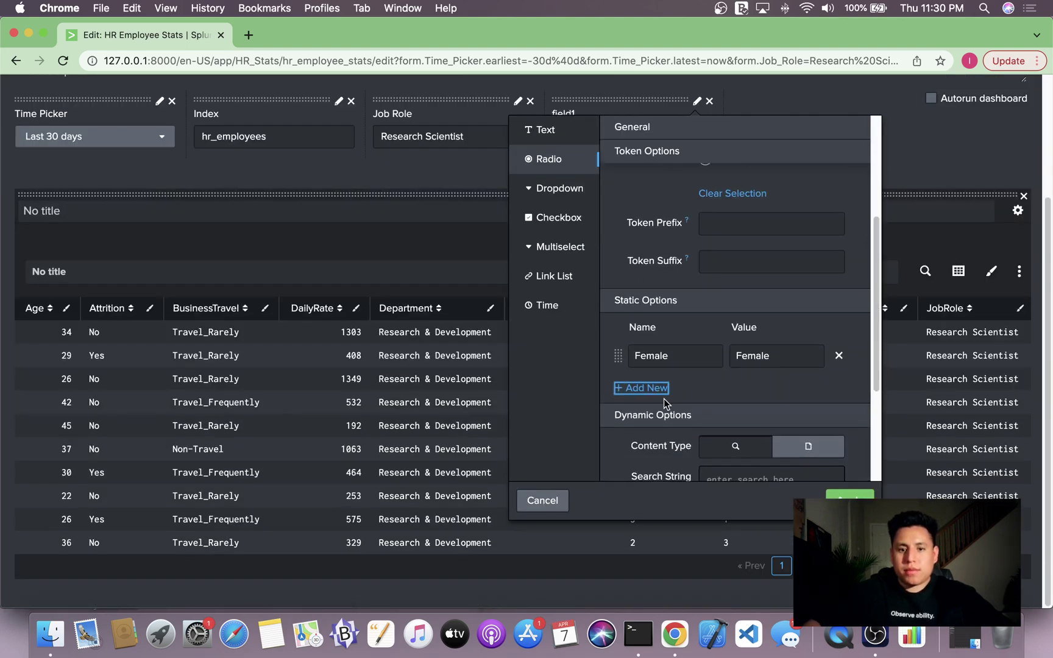
Add a second static option, Male, with value Male.
click(663, 390)
click(660, 390)
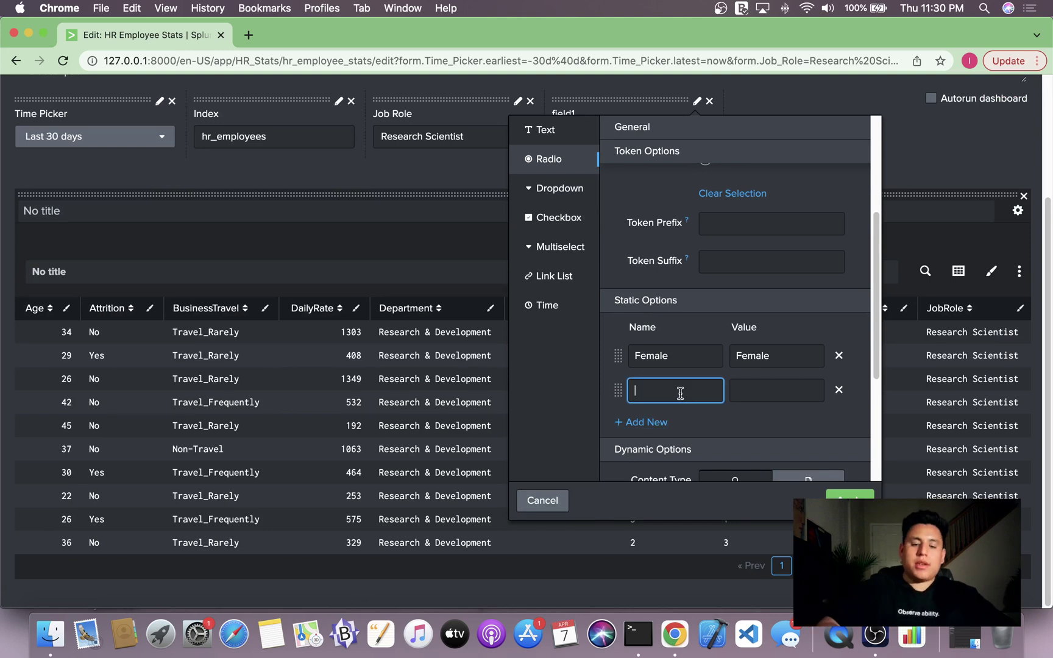
text(Male)
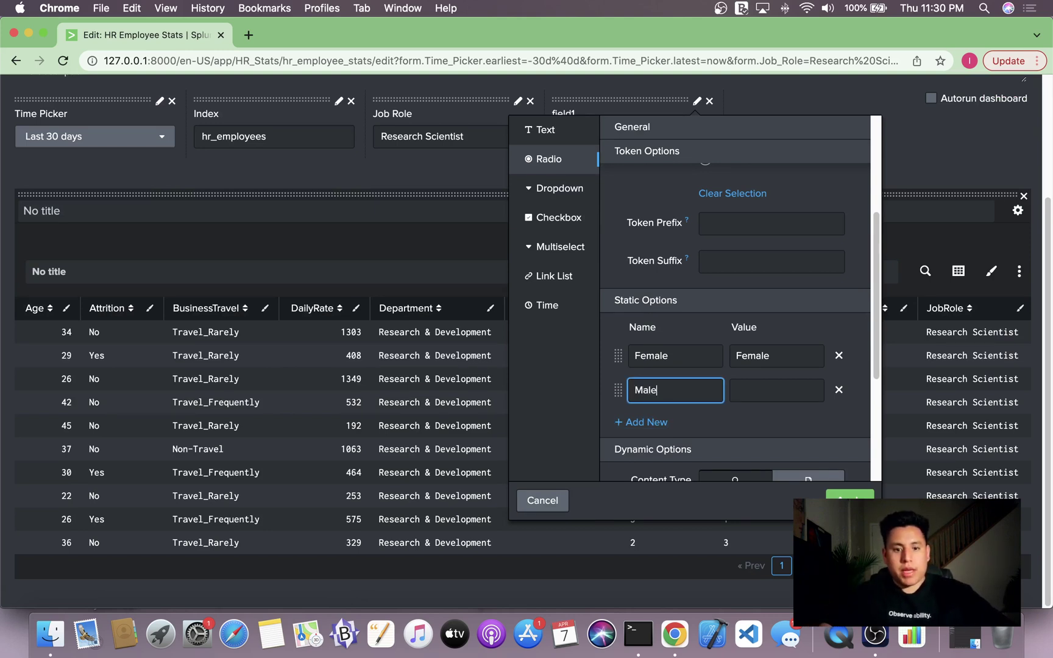
key(Tab)
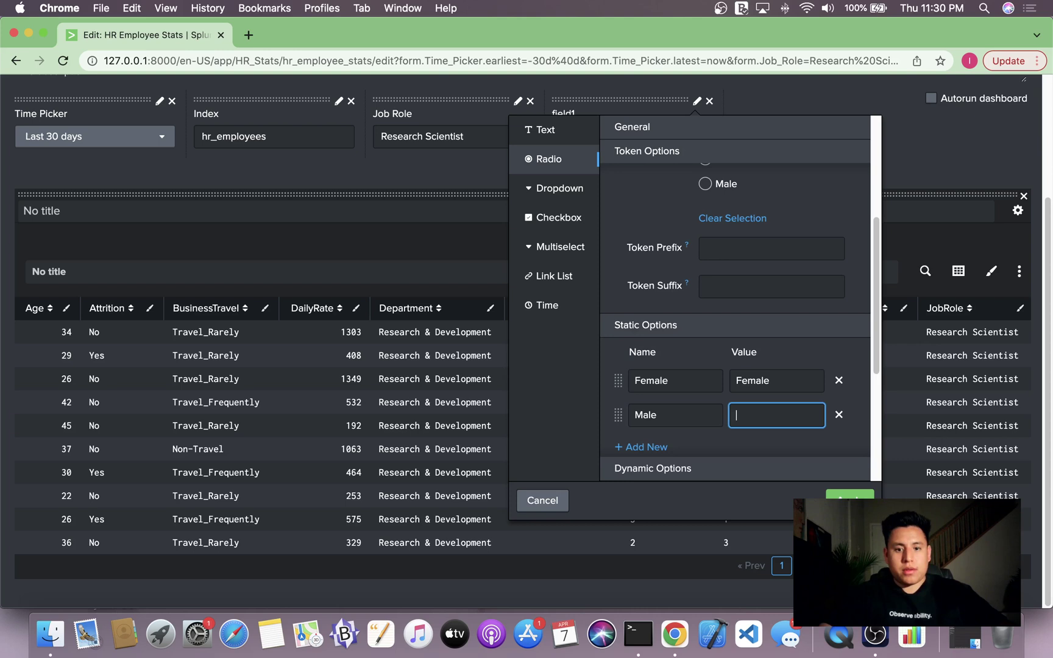
text(Male)
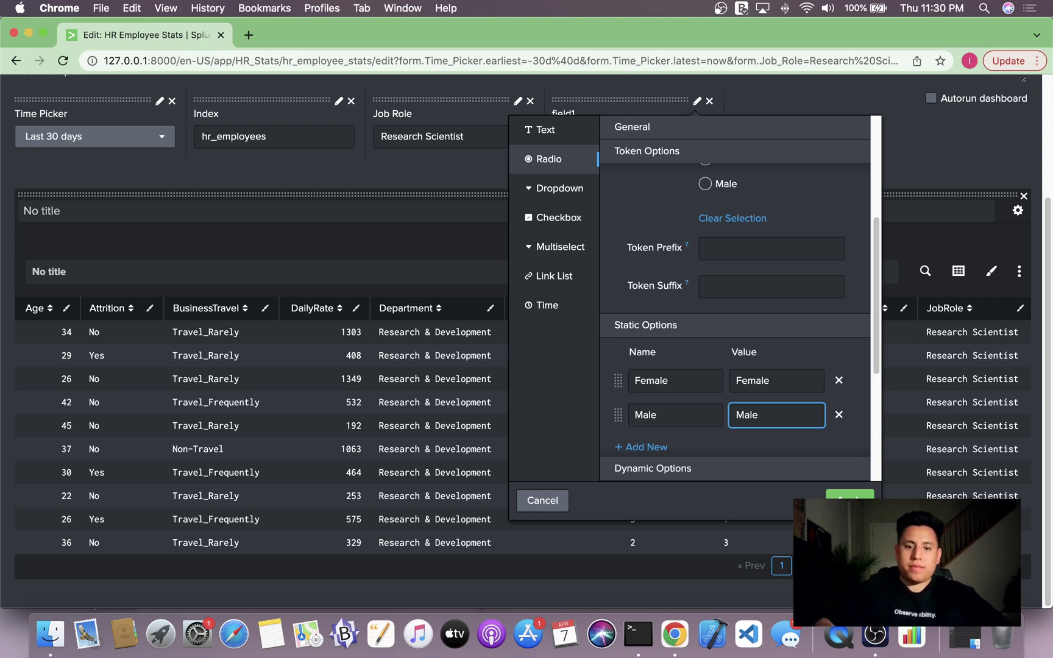
Add a third static option named All.
click(657, 448)
scroll(659, 443, down, 1)
click(663, 428)
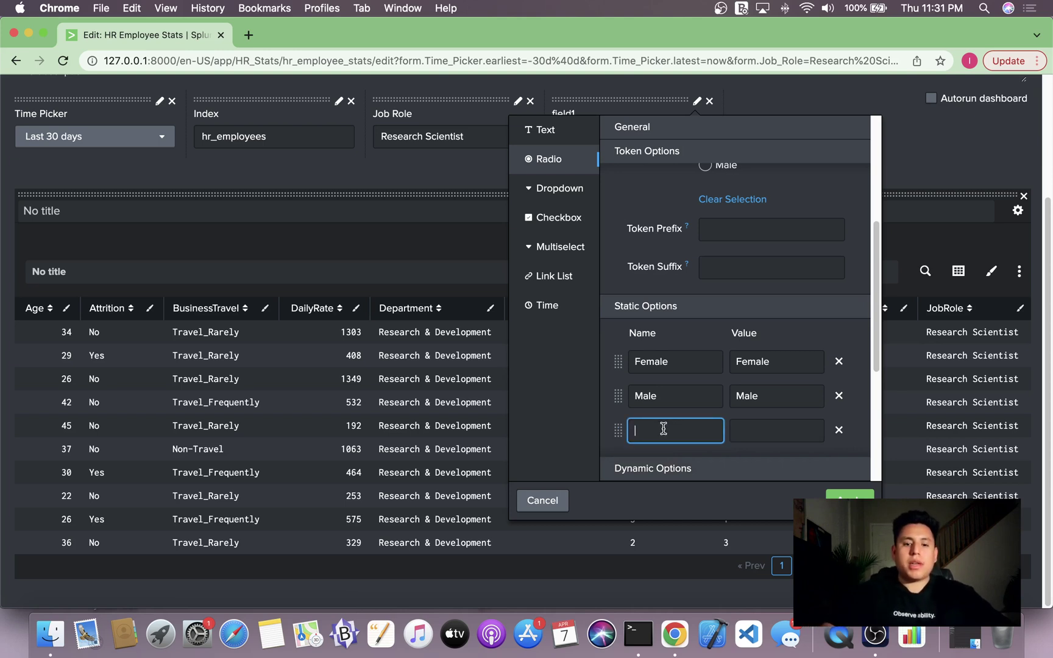
text(All)
key(Tab)
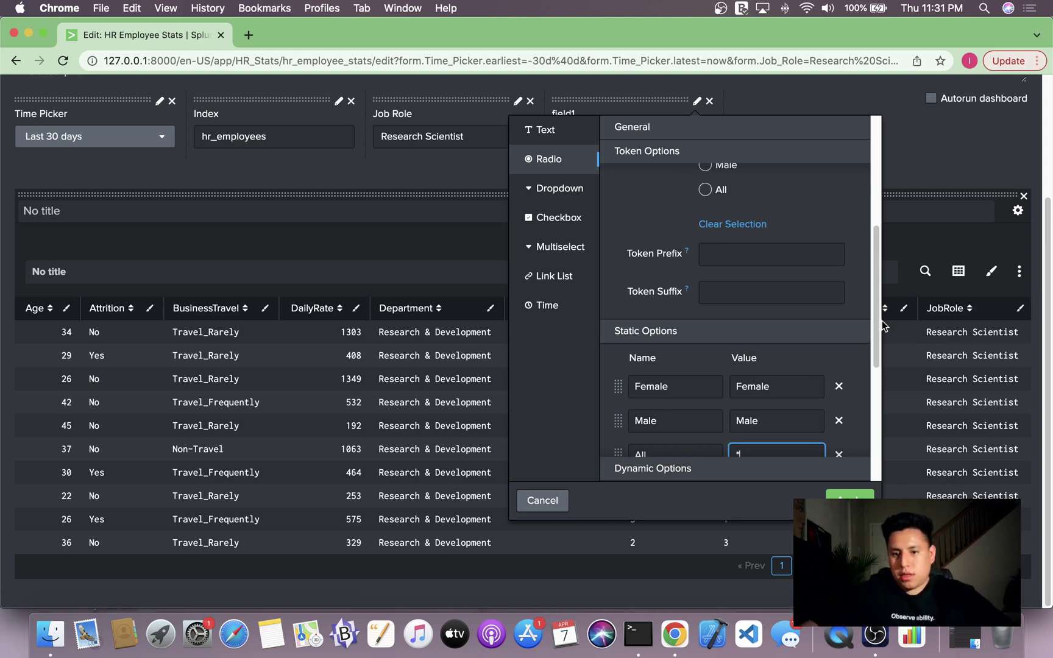
scroll(879, 330, down, 3)
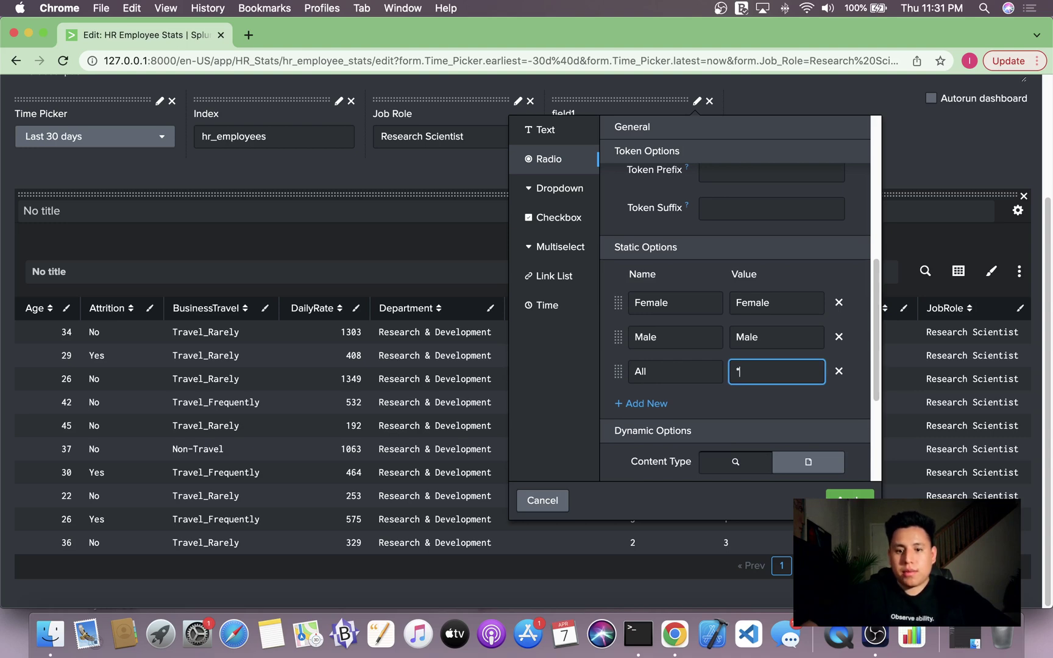
Apply the input, relabel it Gender, make All the default, and save the dashboard.
click(850, 494)
scroll(685, 262, up, 2)
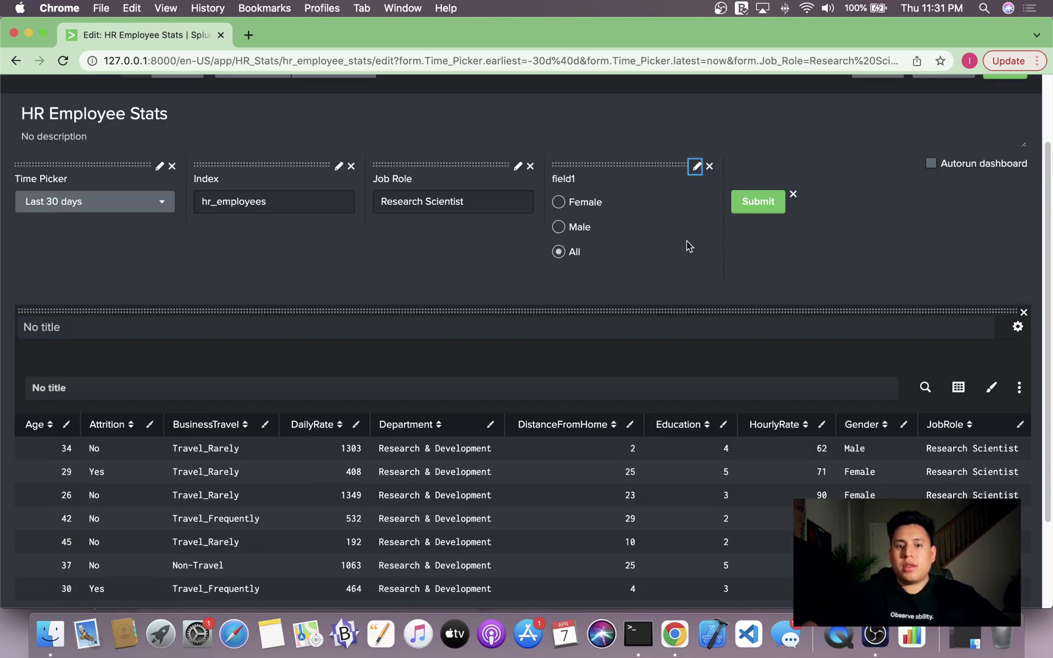
click(695, 166)
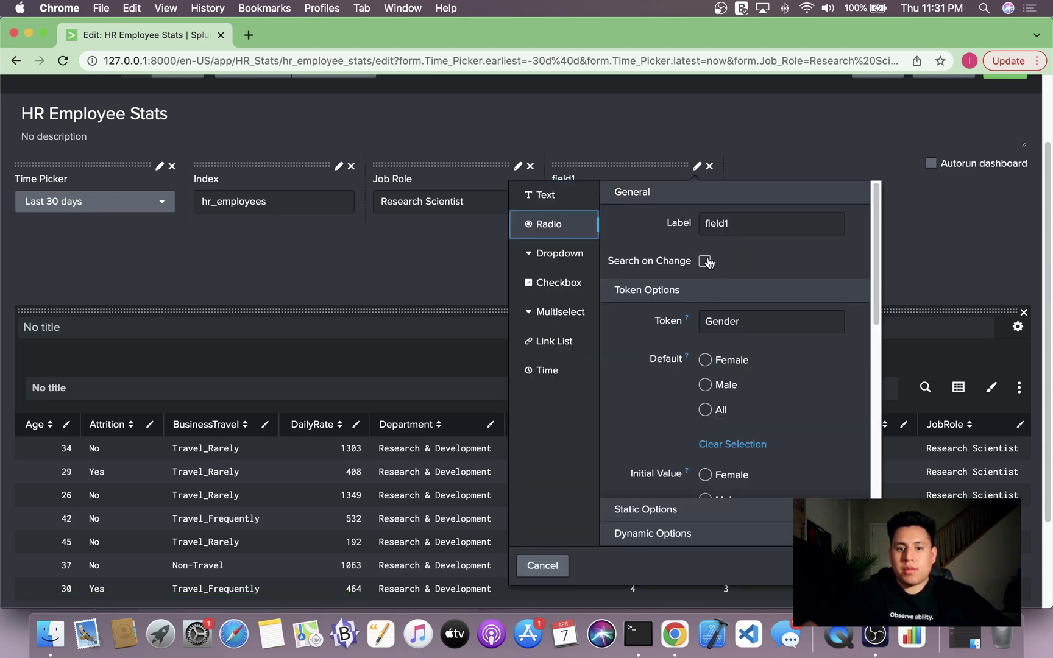
drag(733, 223, 650, 221)
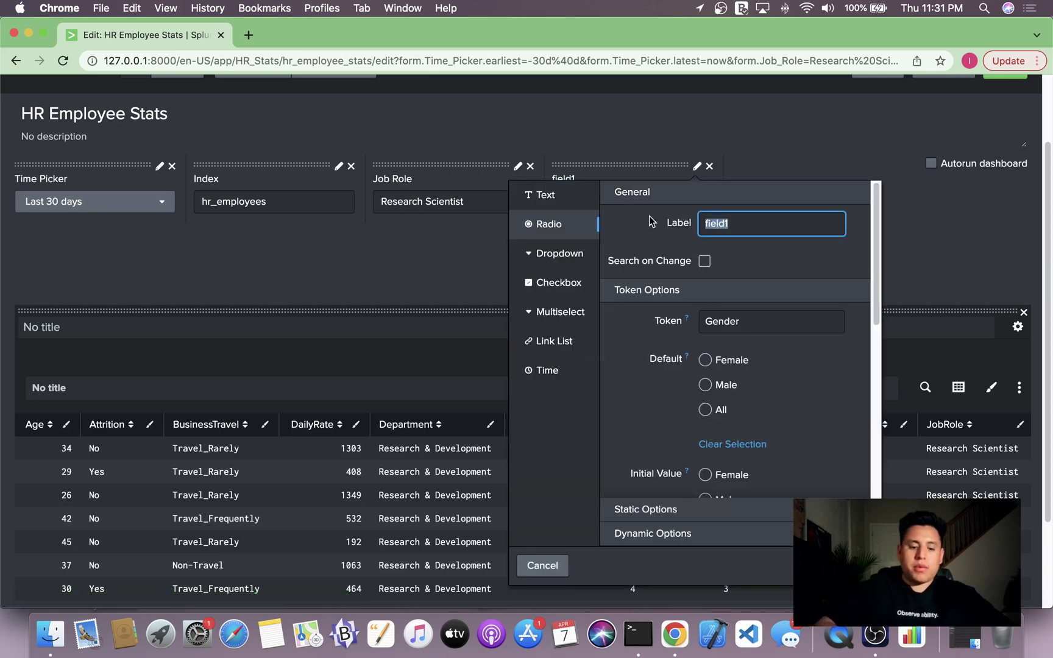
text(Gender)
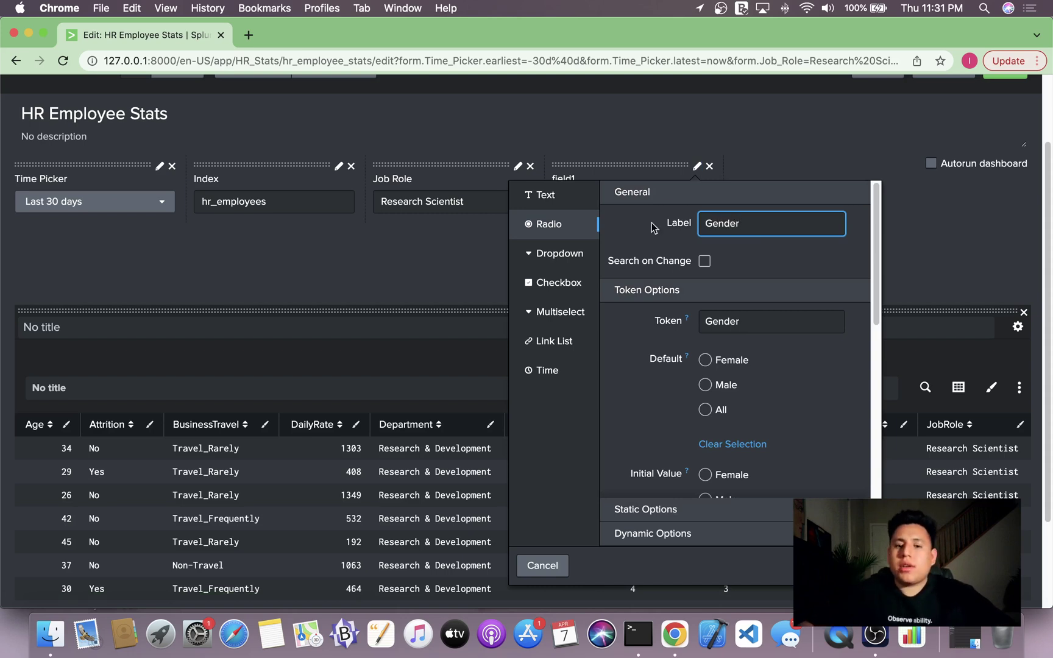
click(705, 409)
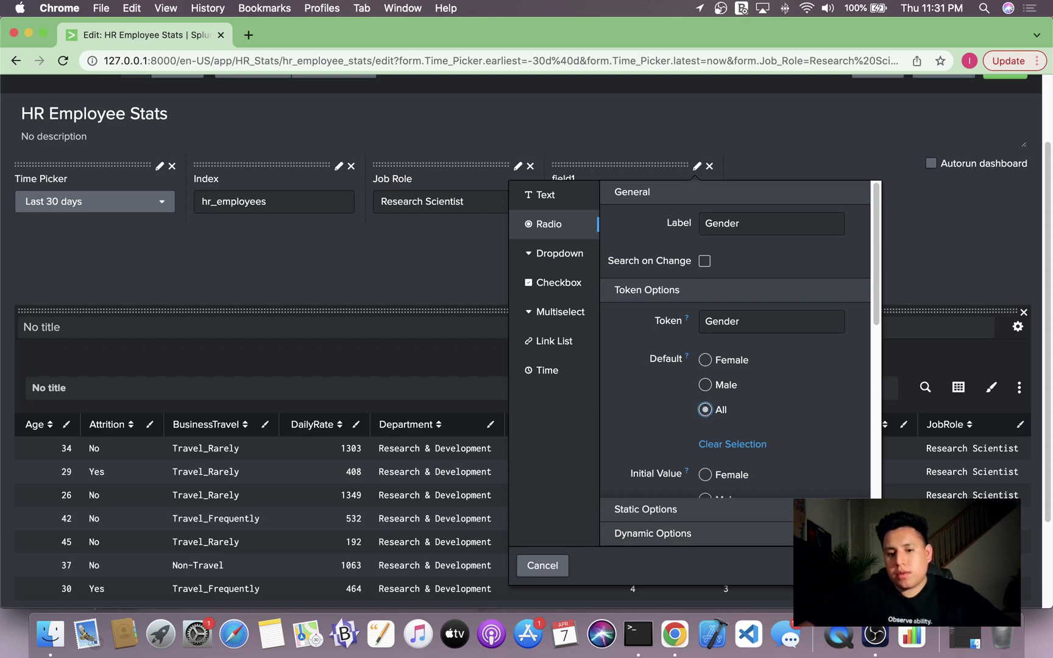
click(850, 565)
scroll(835, 208, up, 1)
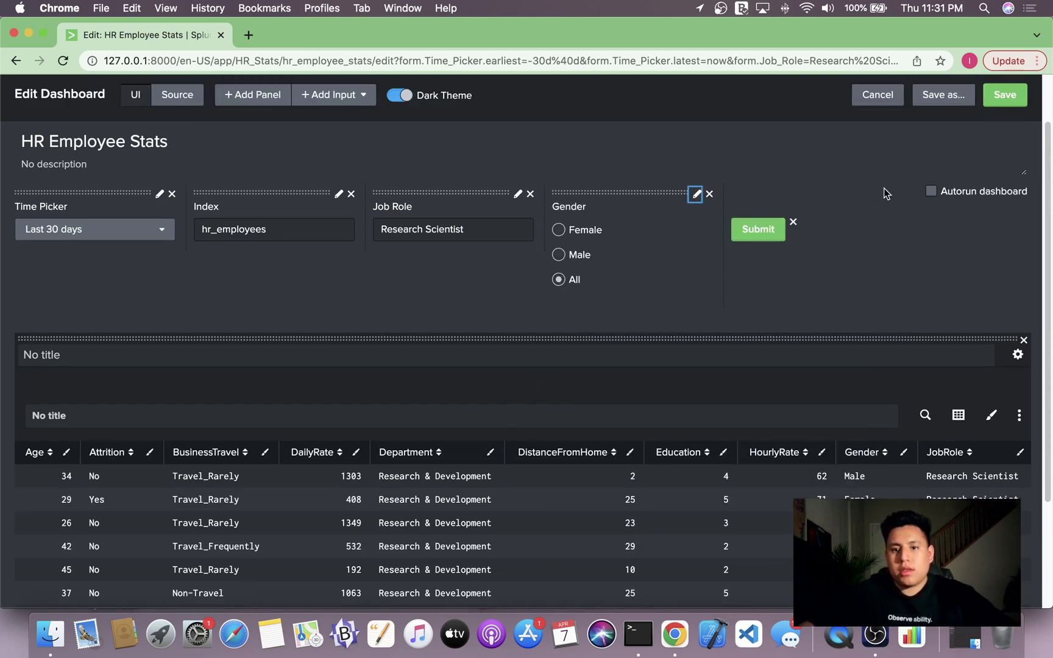
click(1005, 95)
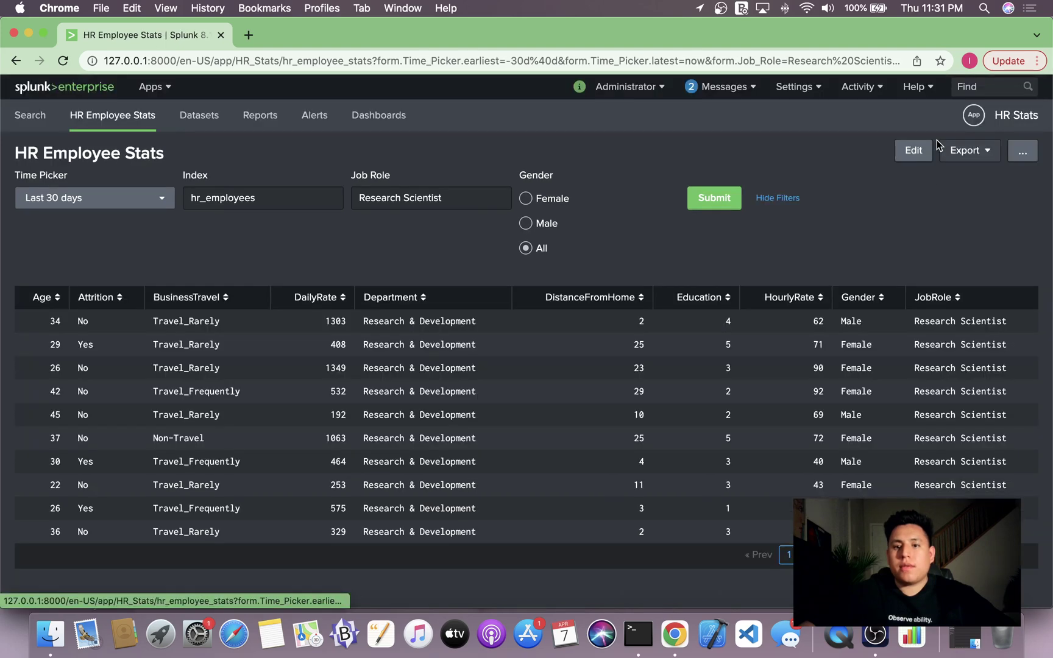
Append Gender=$Gender$ to the table panel's search string and apply it.
click(917, 154)
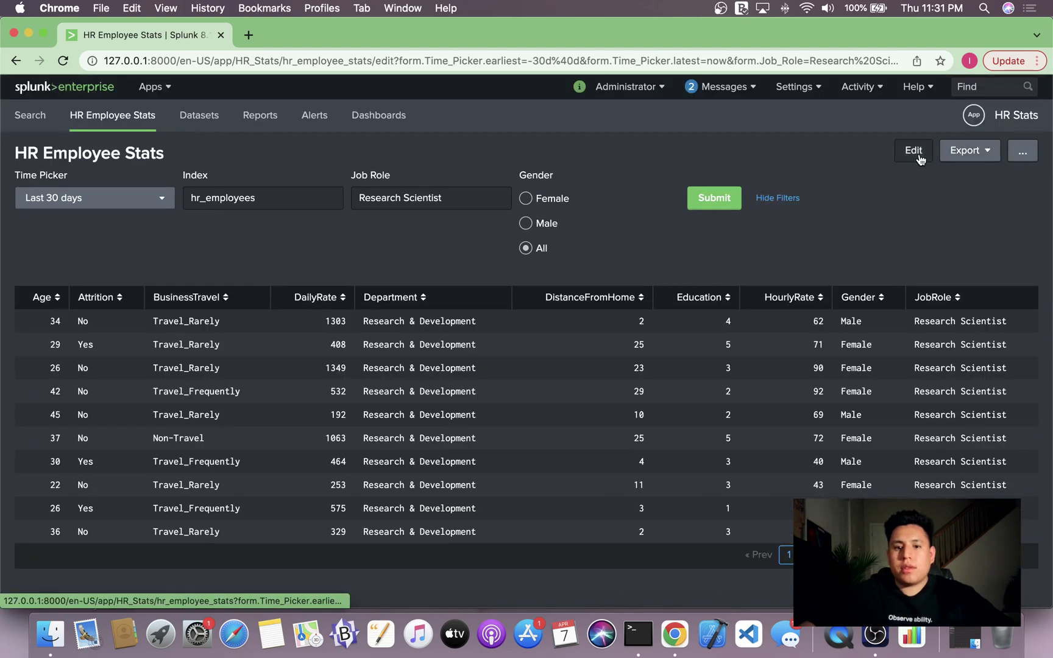
scroll(795, 266, down, 1)
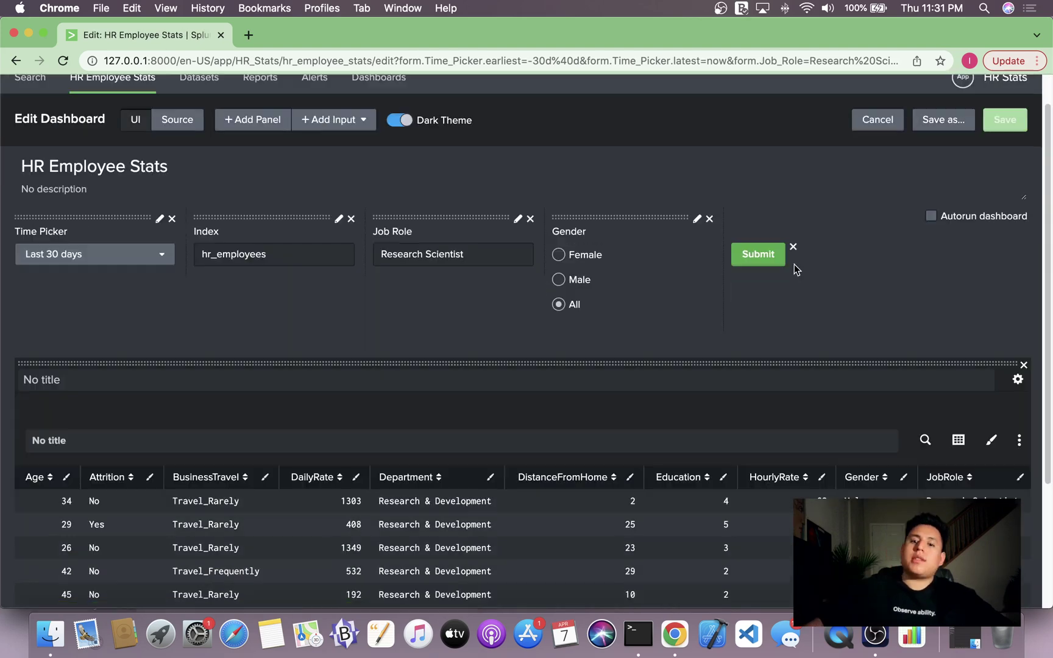
click(925, 439)
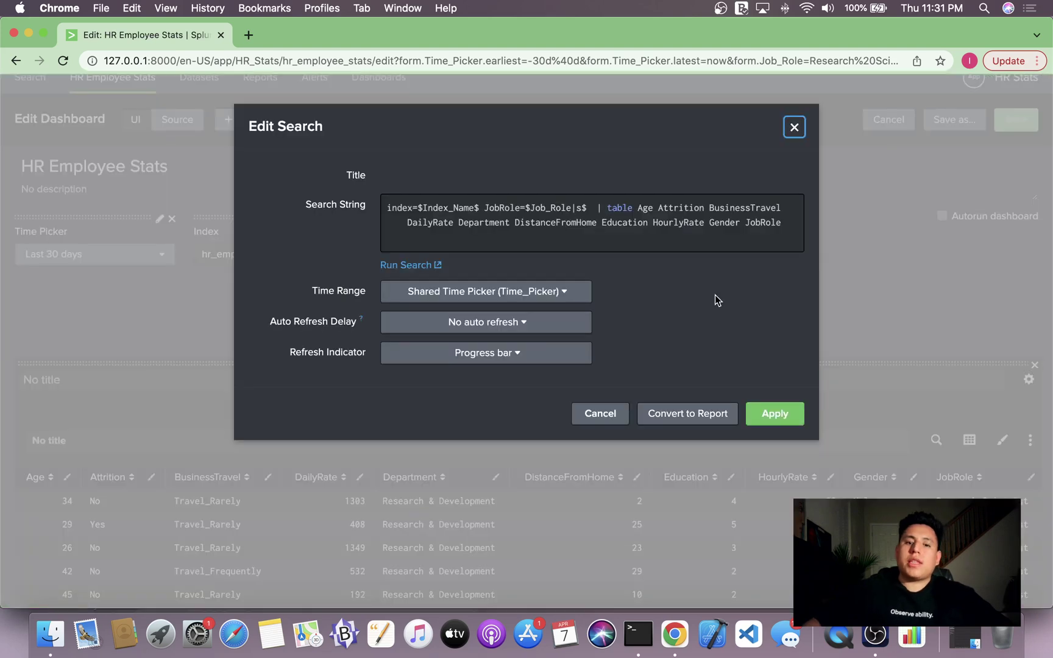
click(589, 209)
text(|s$ )
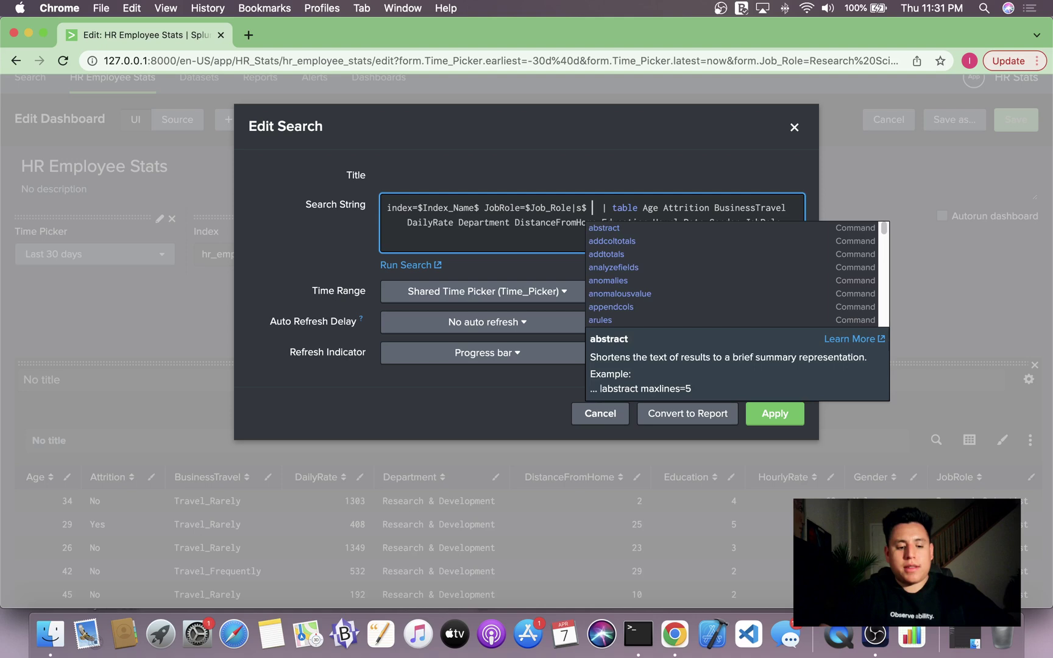
text(Gender=)
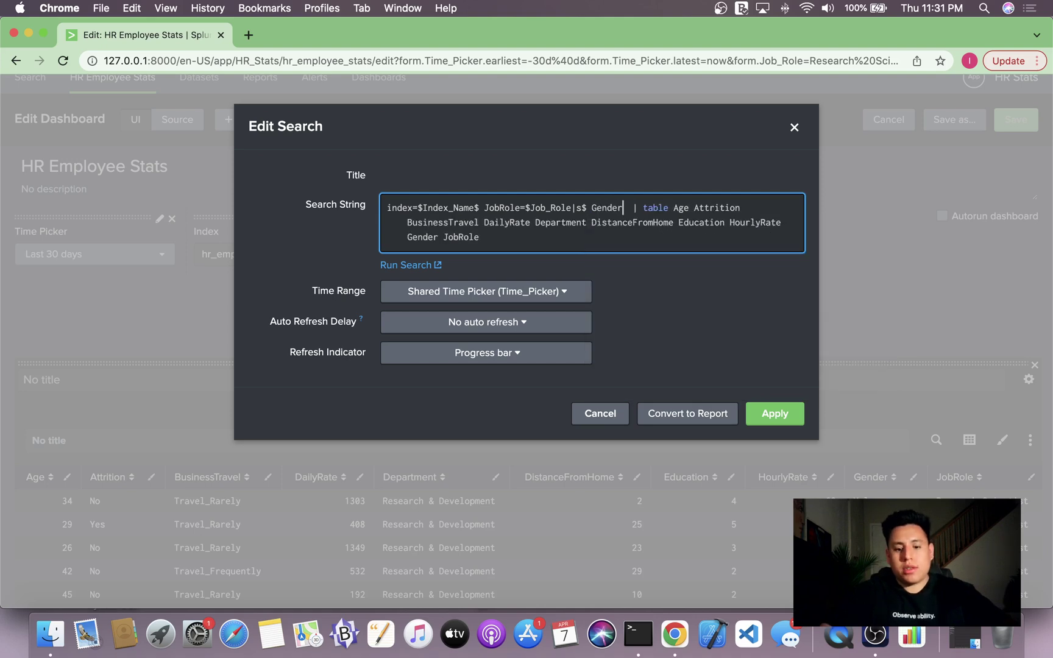
text($Gender)
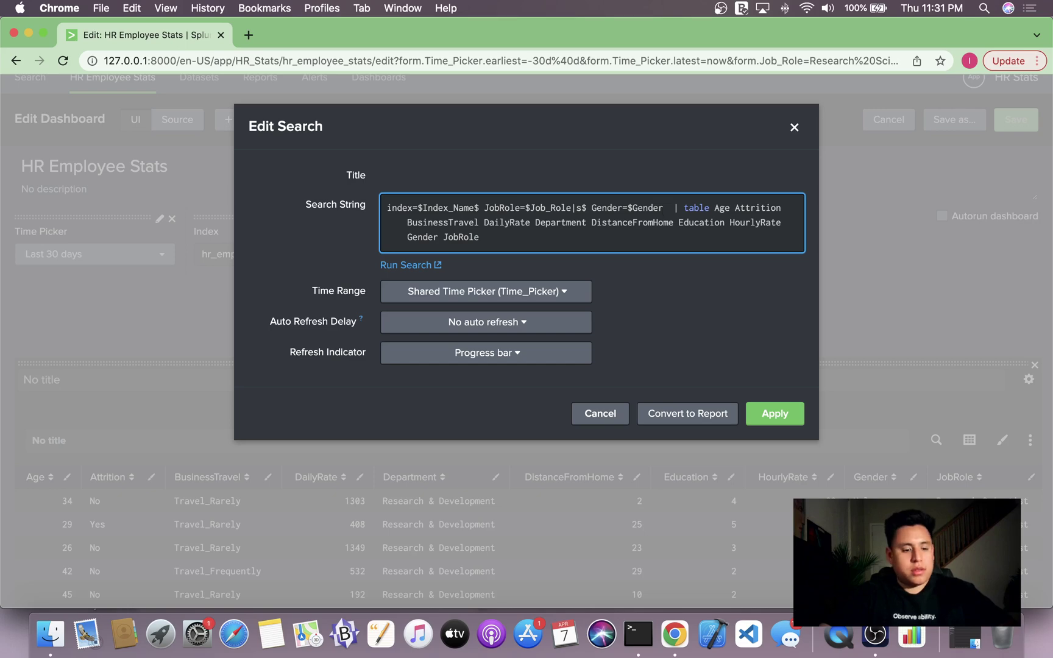
text($)
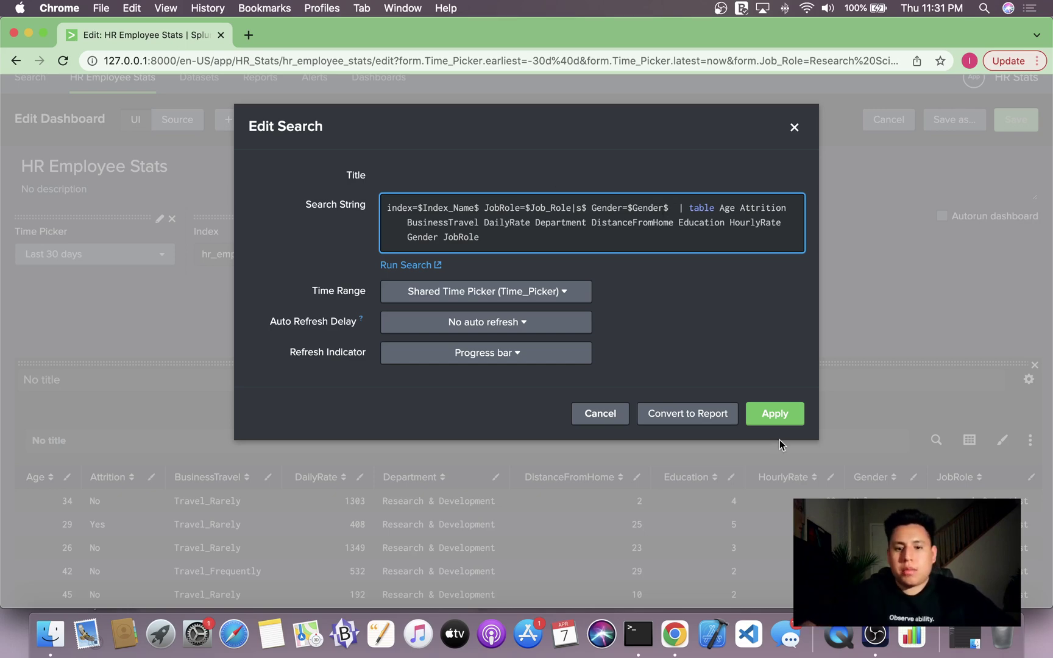
click(775, 415)
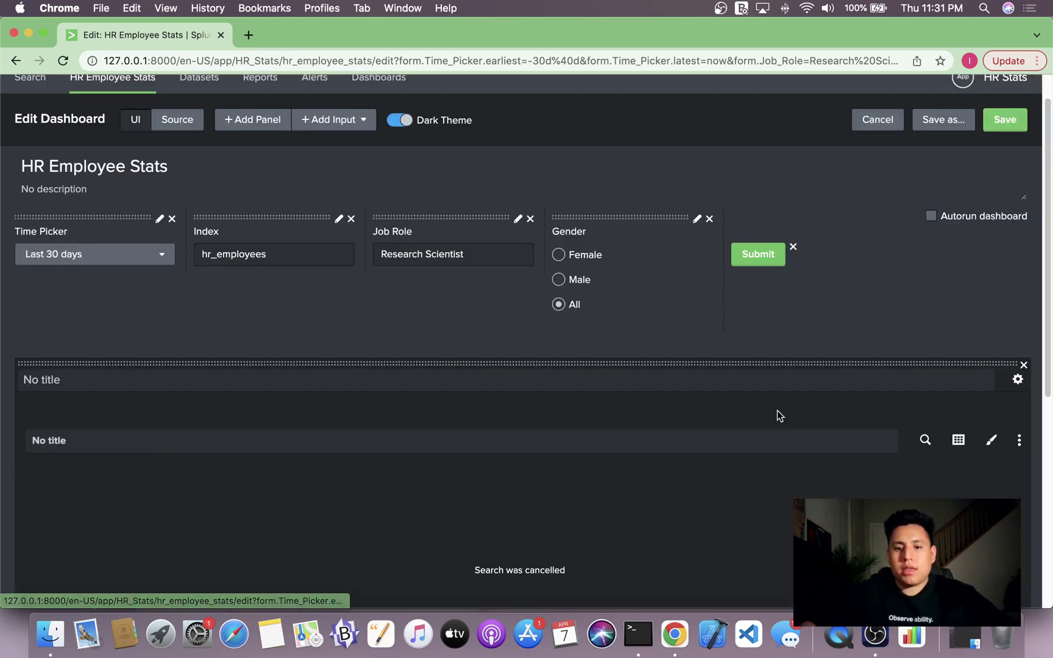
Save the dashboard with the new search and reload the page.
click(986, 128)
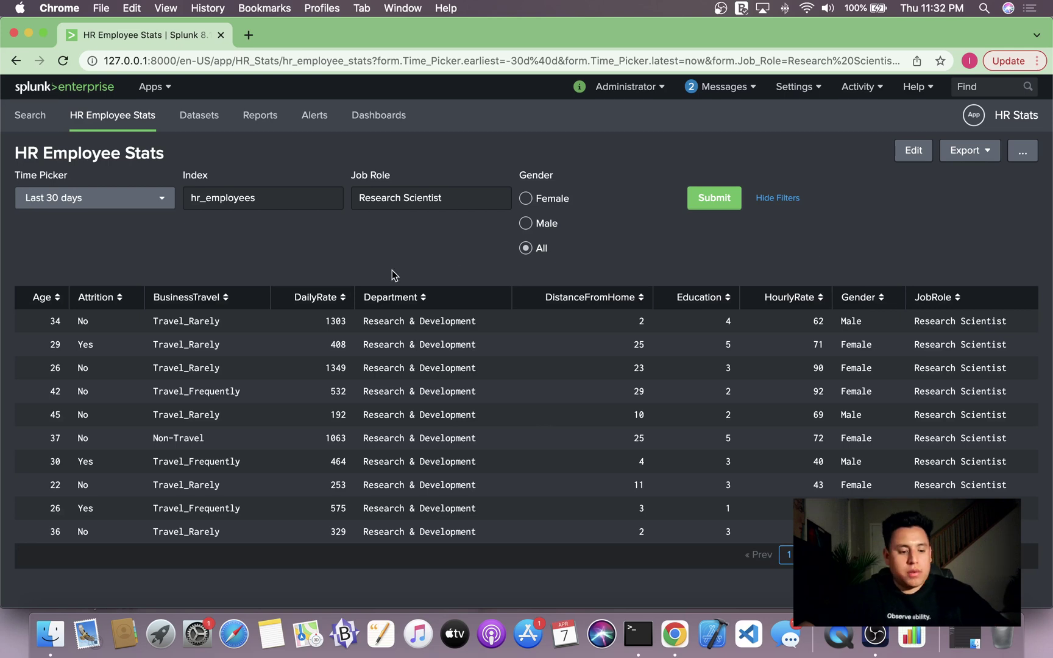
key(super+r)
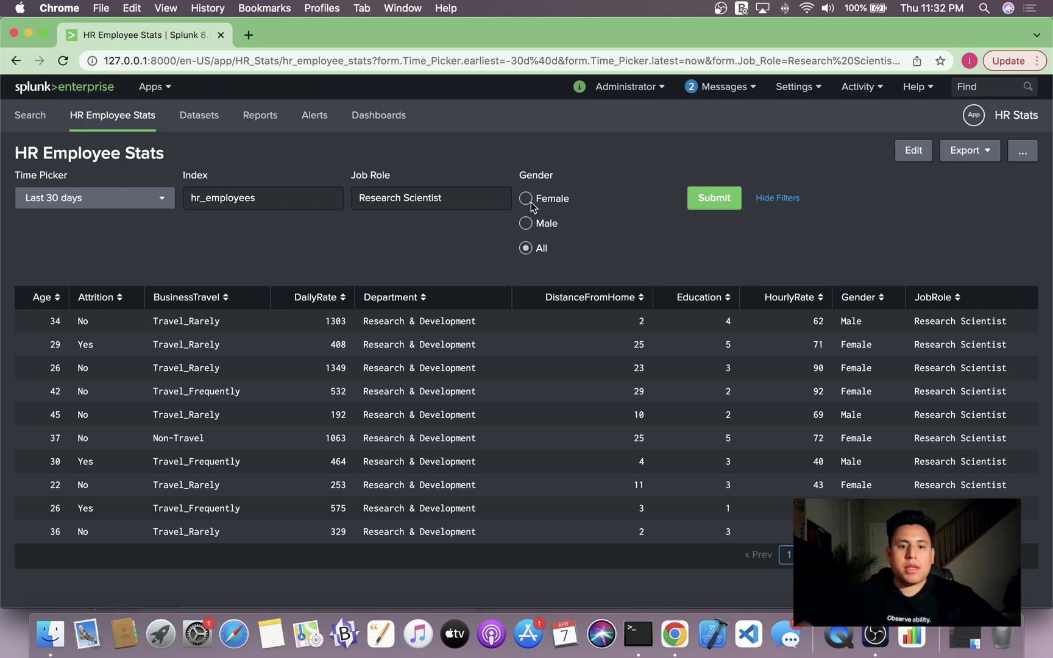
Submit the Gender filter as Female, then Male, then All to test the table.
click(529, 202)
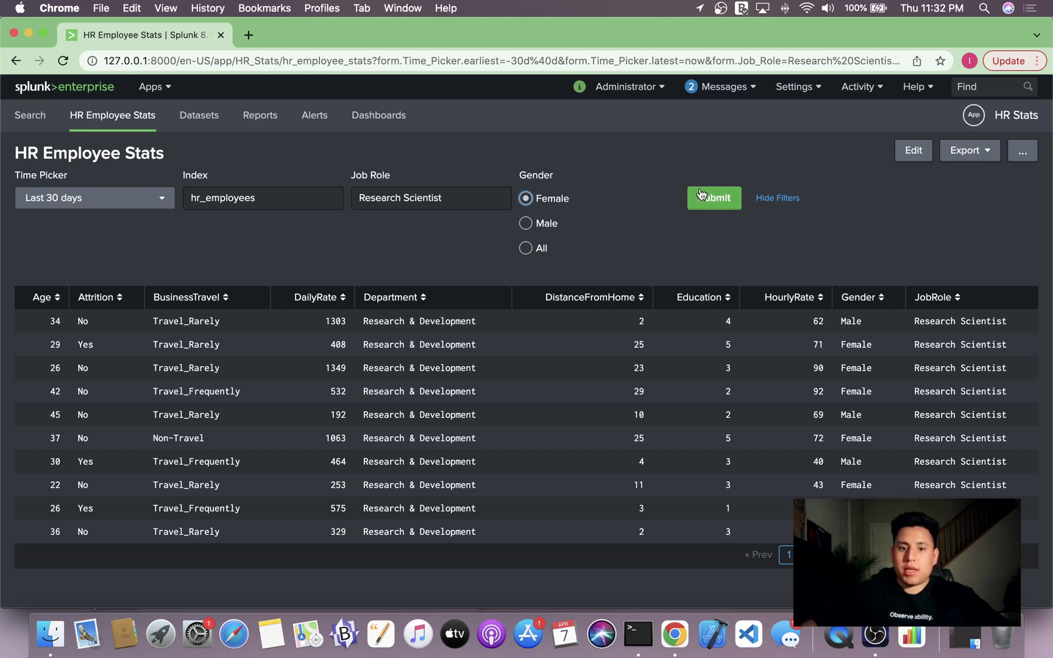
click(733, 192)
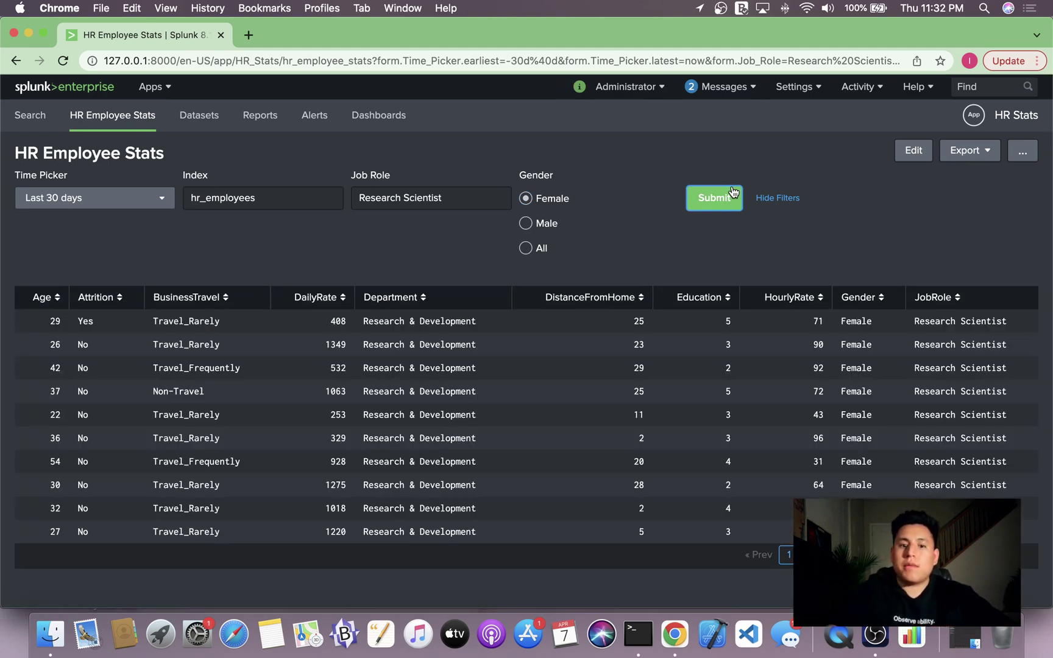
click(532, 225)
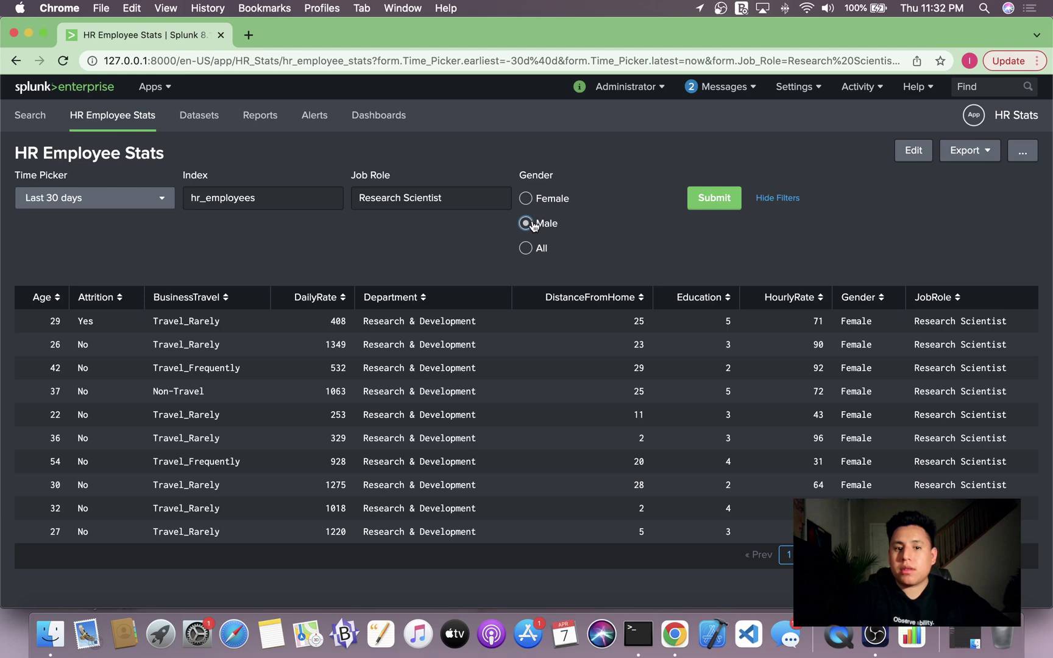
click(721, 204)
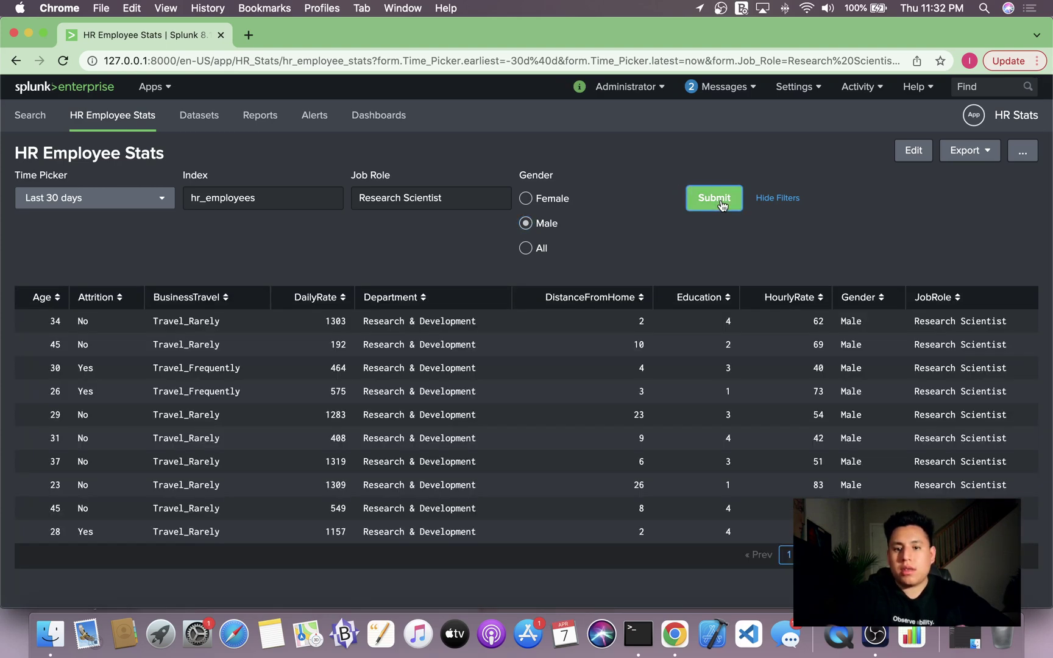
click(538, 255)
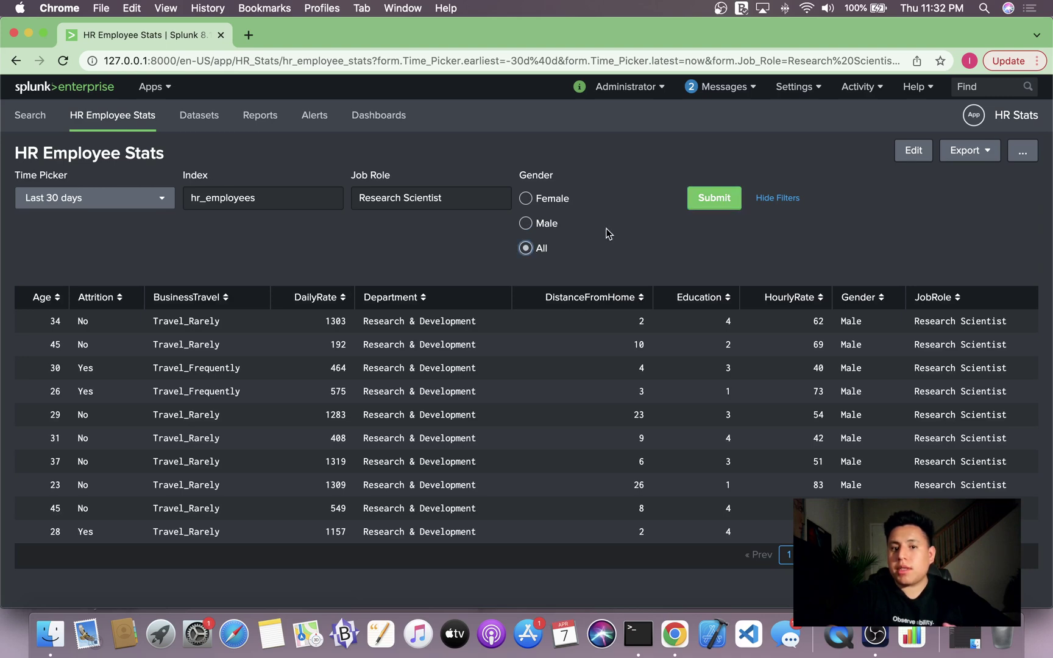
click(720, 207)
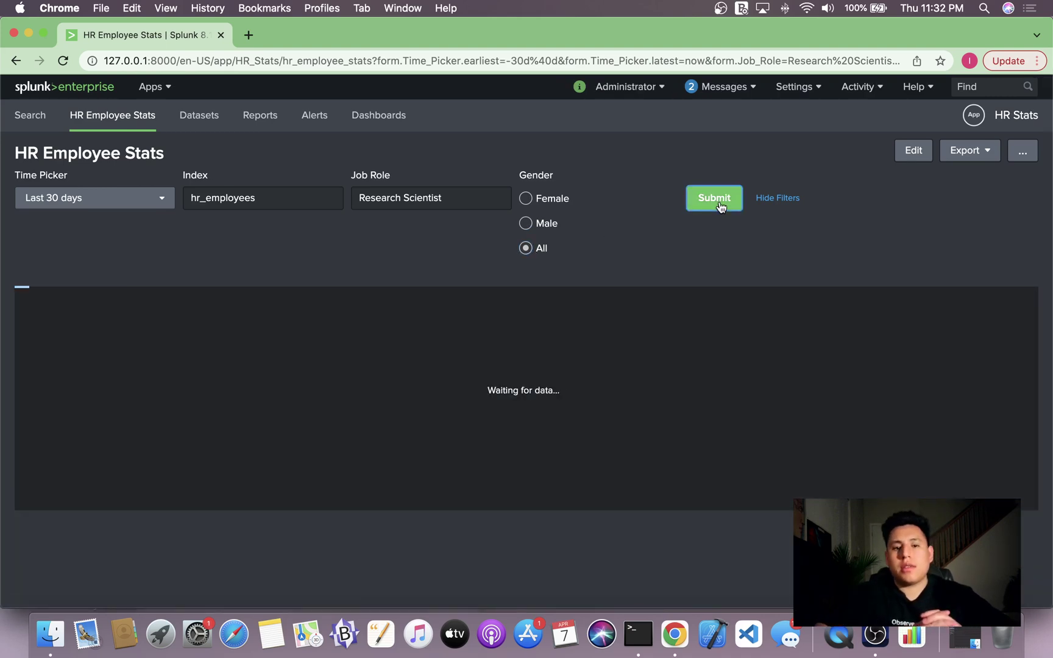